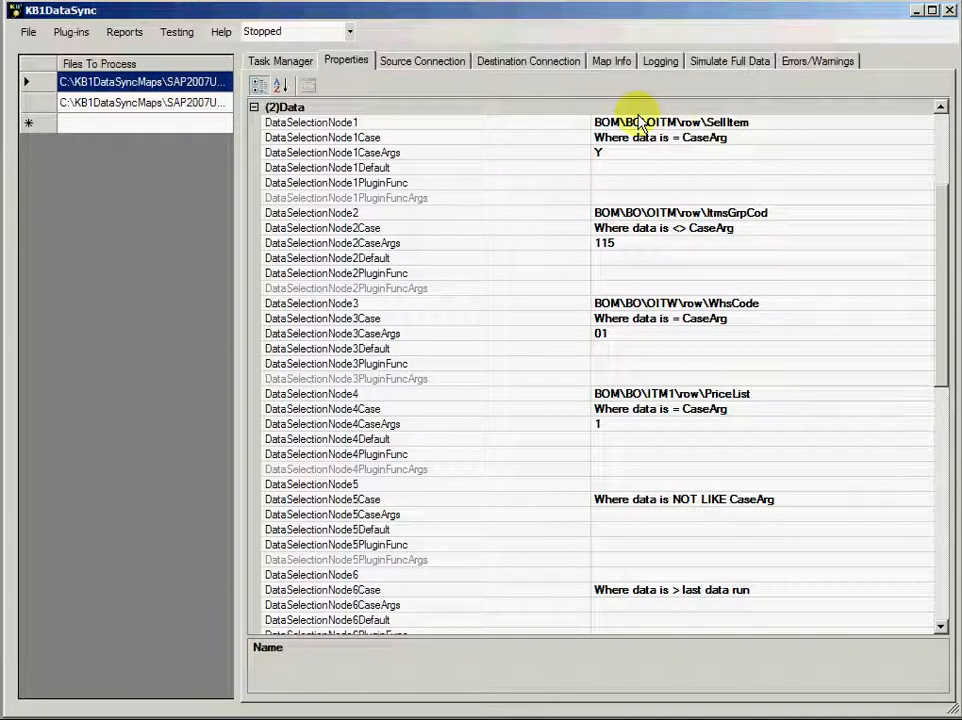
Review the map's first data selection node, the source connection's SAP object and the destination connection type
click(763, 122)
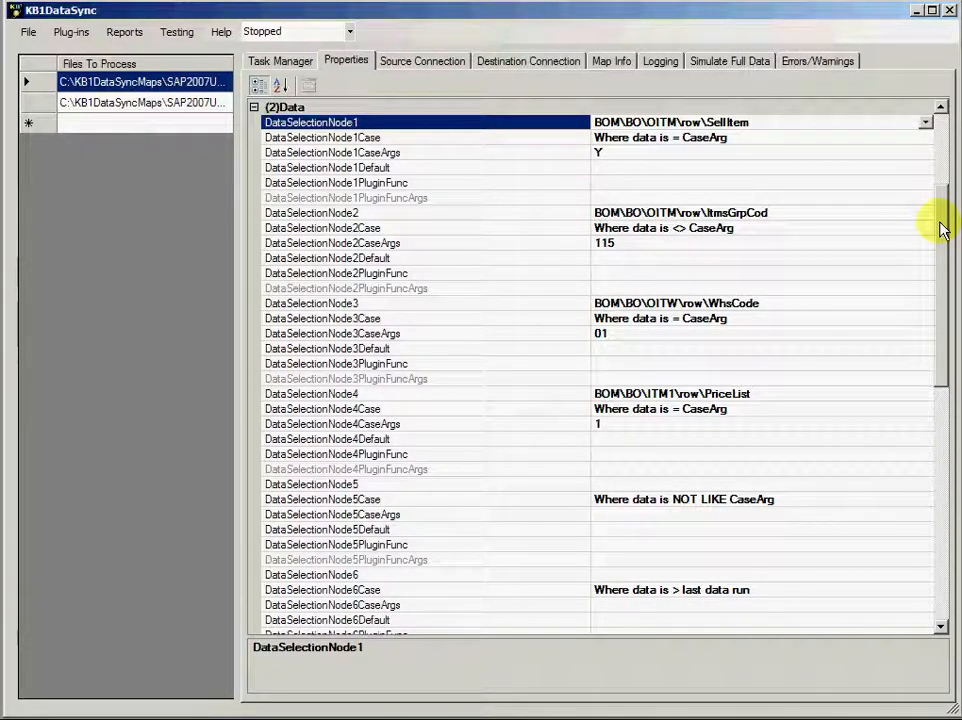
click(423, 62)
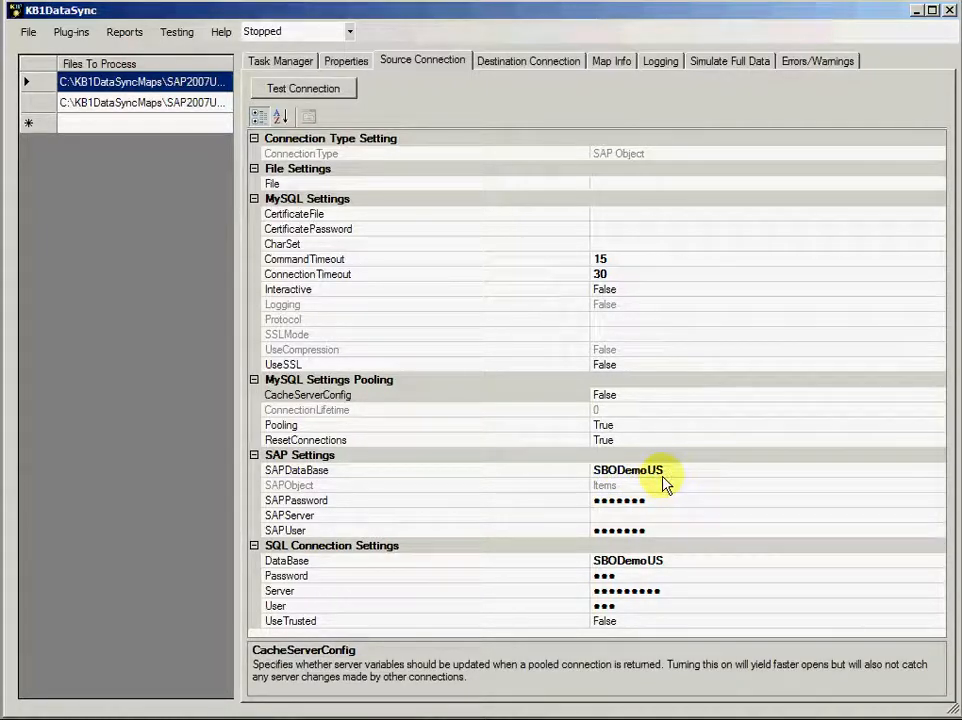
click(626, 485)
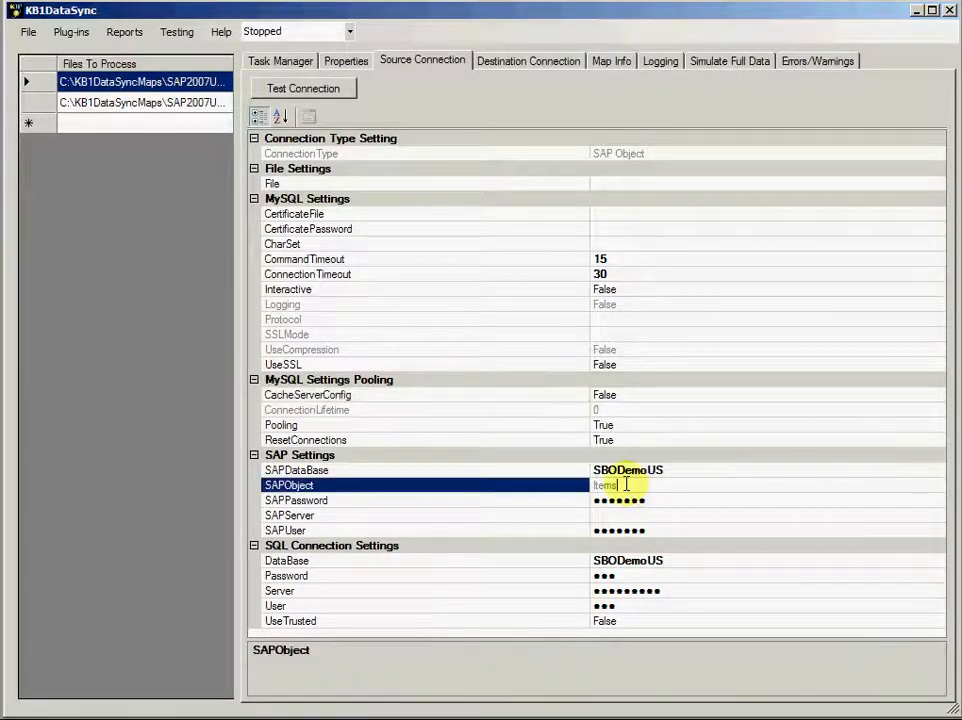
click(546, 62)
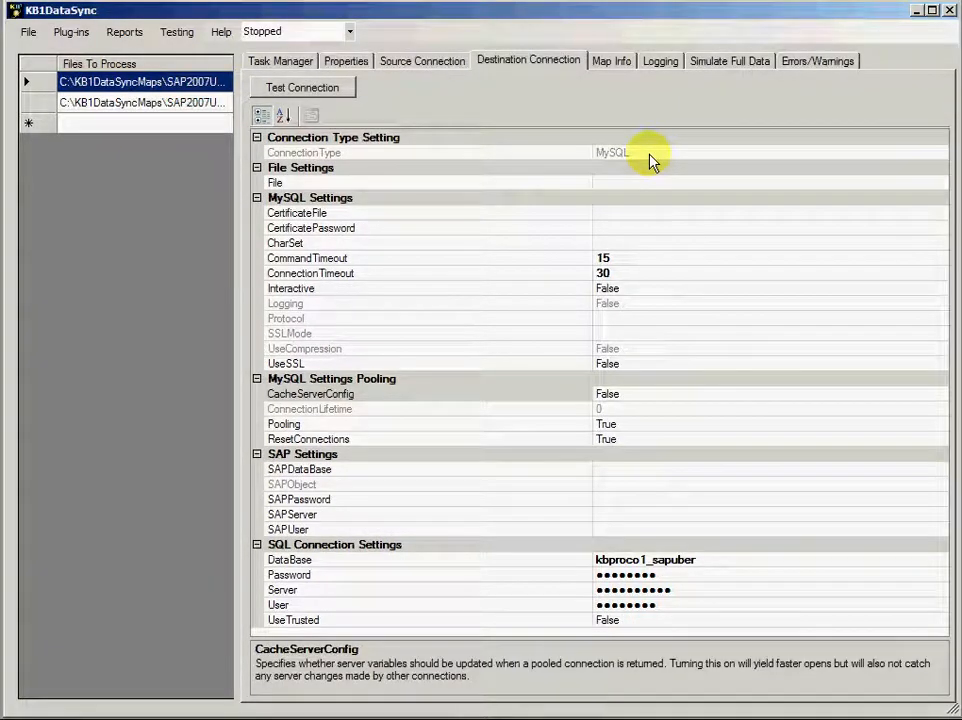
click(634, 152)
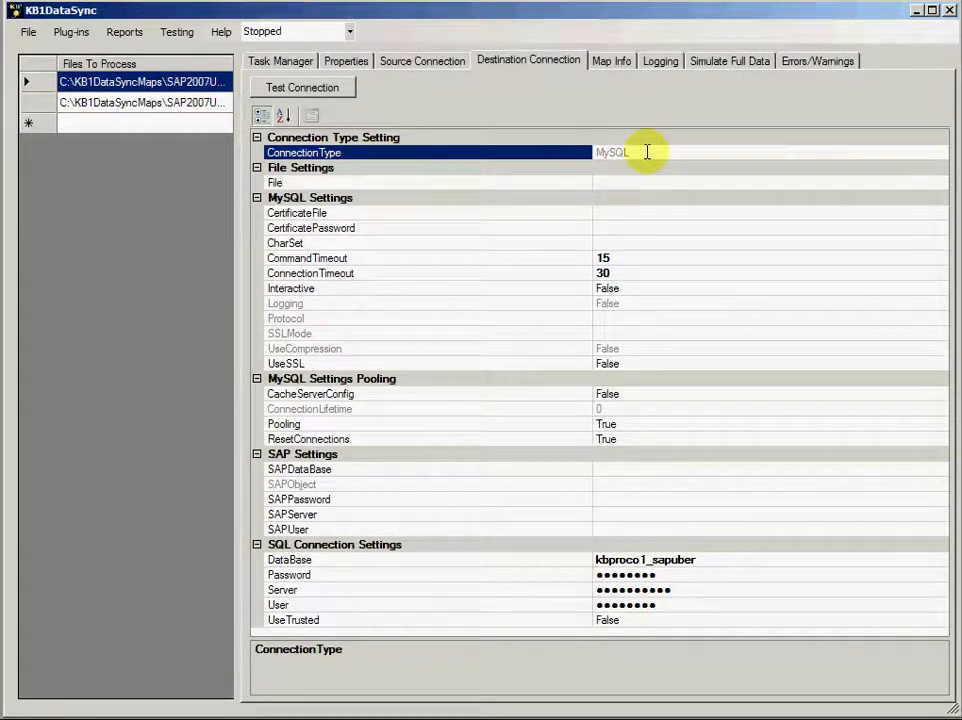
drag(644, 151, 577, 151)
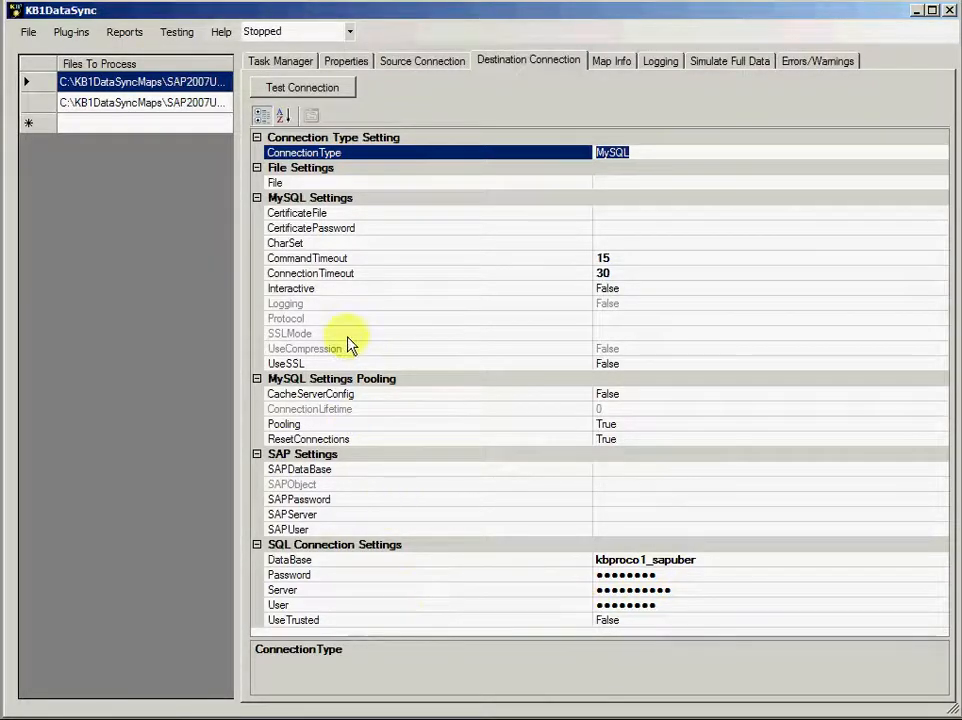
click(356, 64)
Run a full data simulation of the SAP2007UbercartItemsUpdate6x-22 map with a simulate count of 1
click(731, 62)
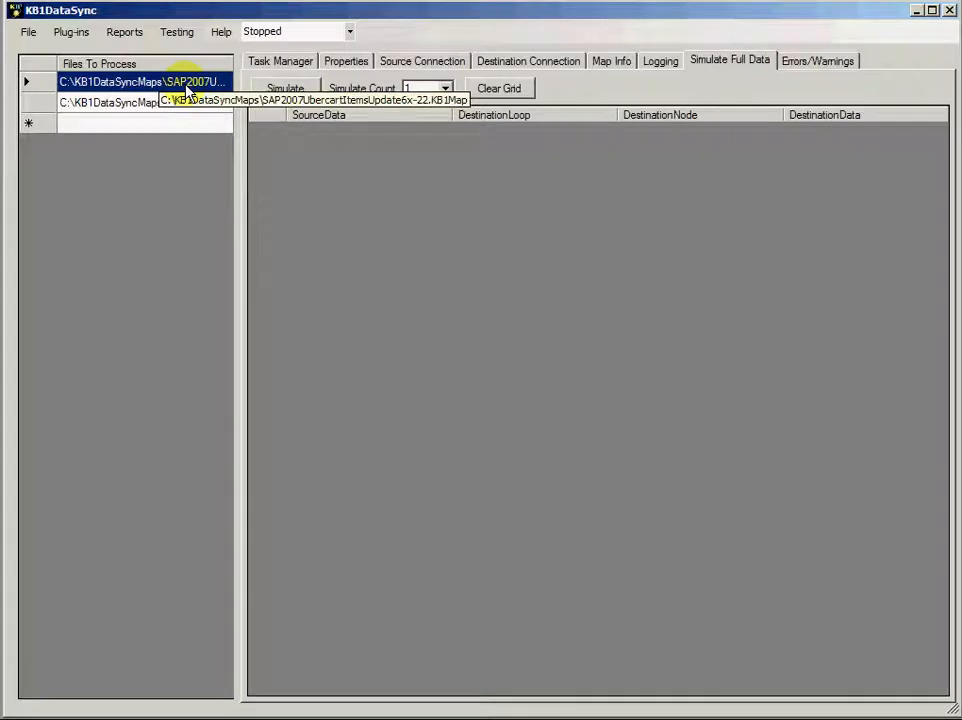
click(290, 89)
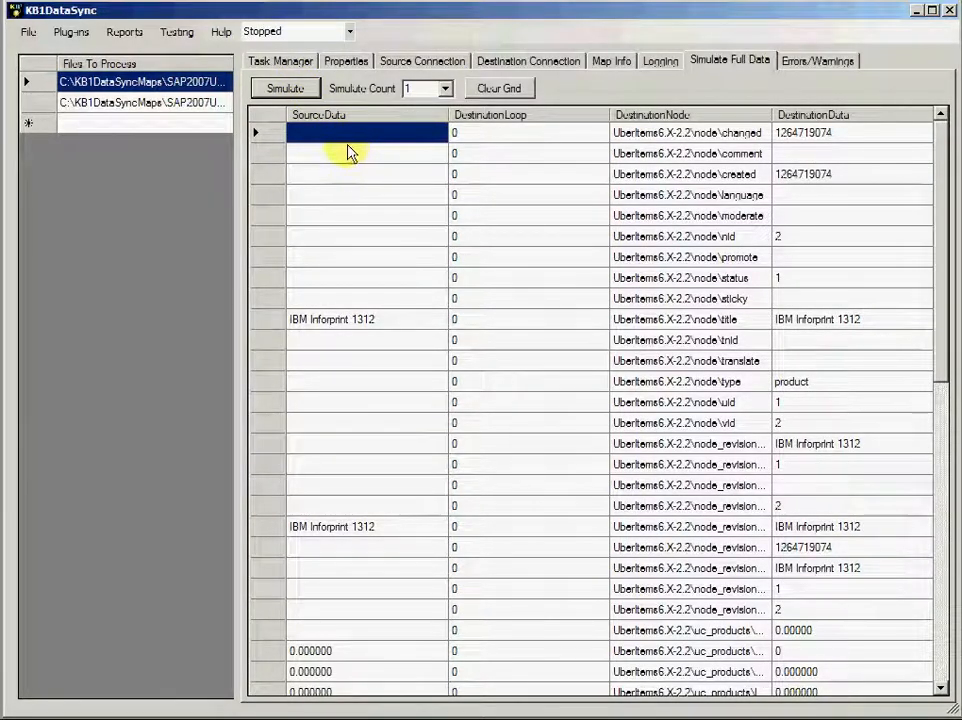
Examine the simulated source and destination data for the title, changed, created, nid, status and type nodes, through to the end of the results
click(322, 176)
click(335, 318)
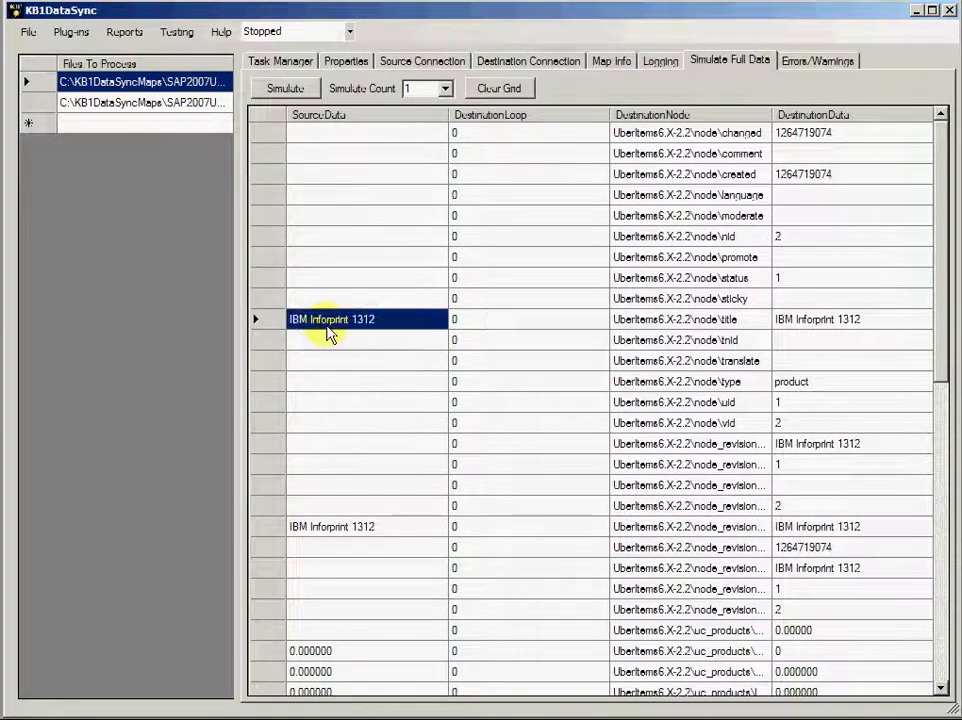
click(818, 326)
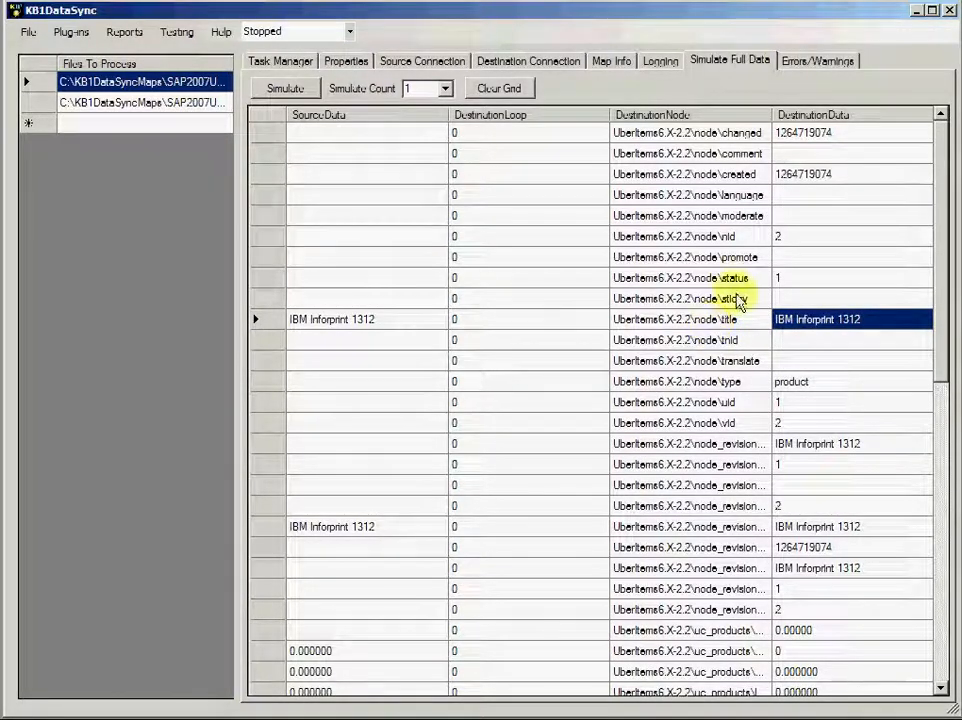
click(830, 136)
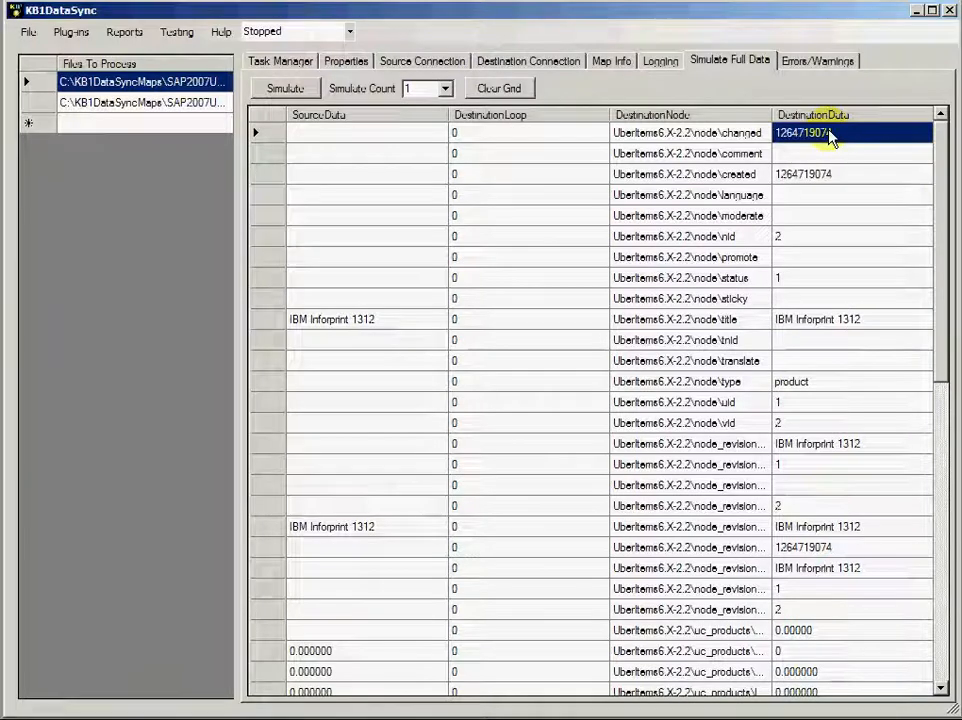
click(846, 182)
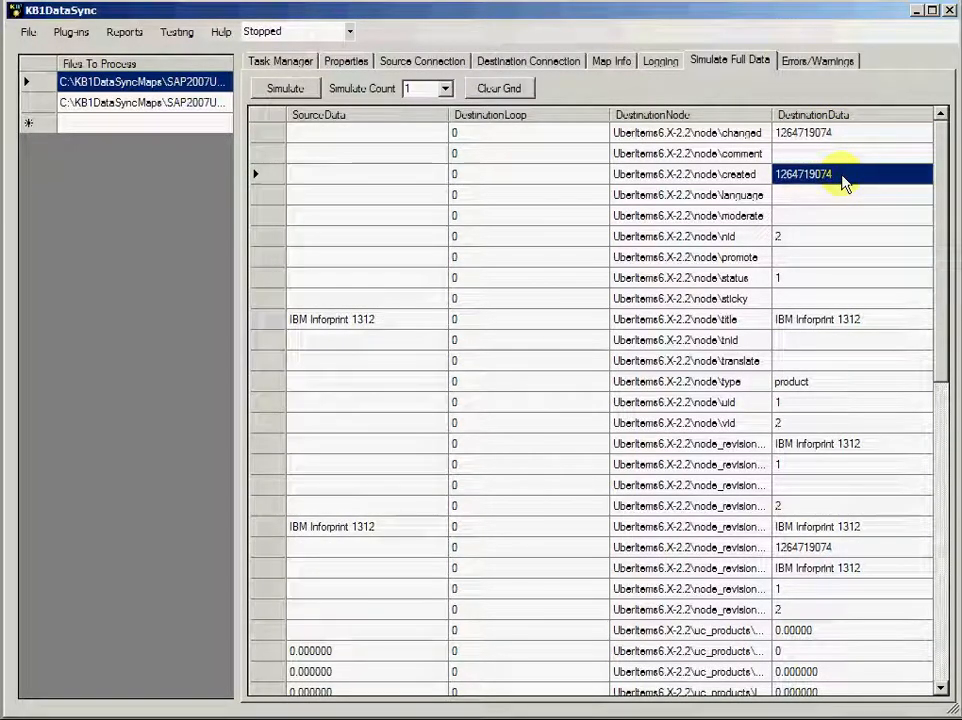
click(821, 242)
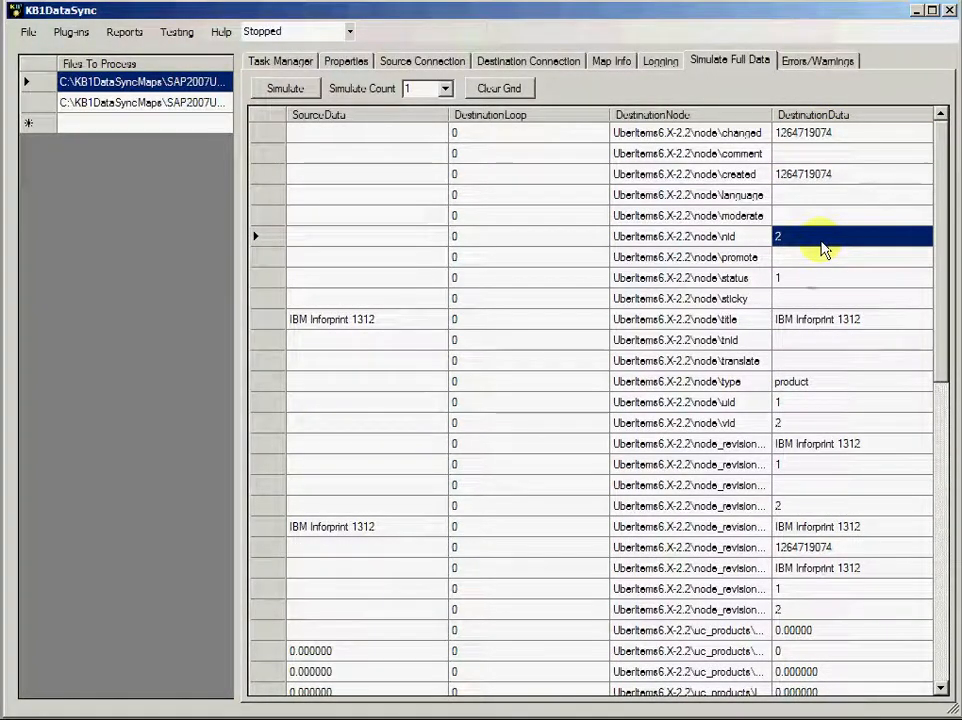
click(808, 285)
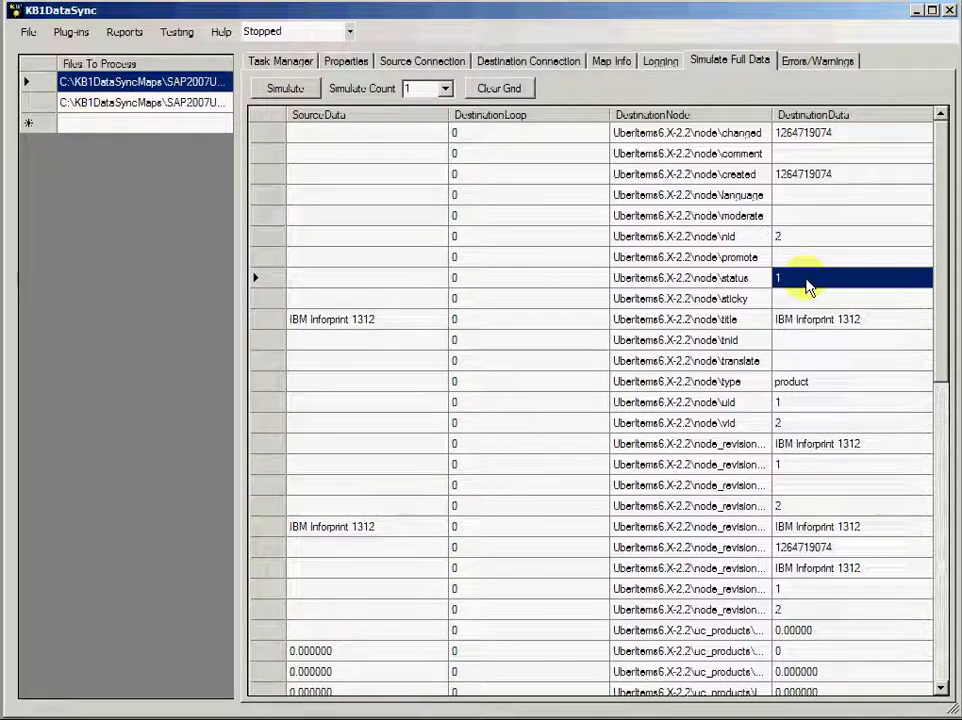
click(843, 138)
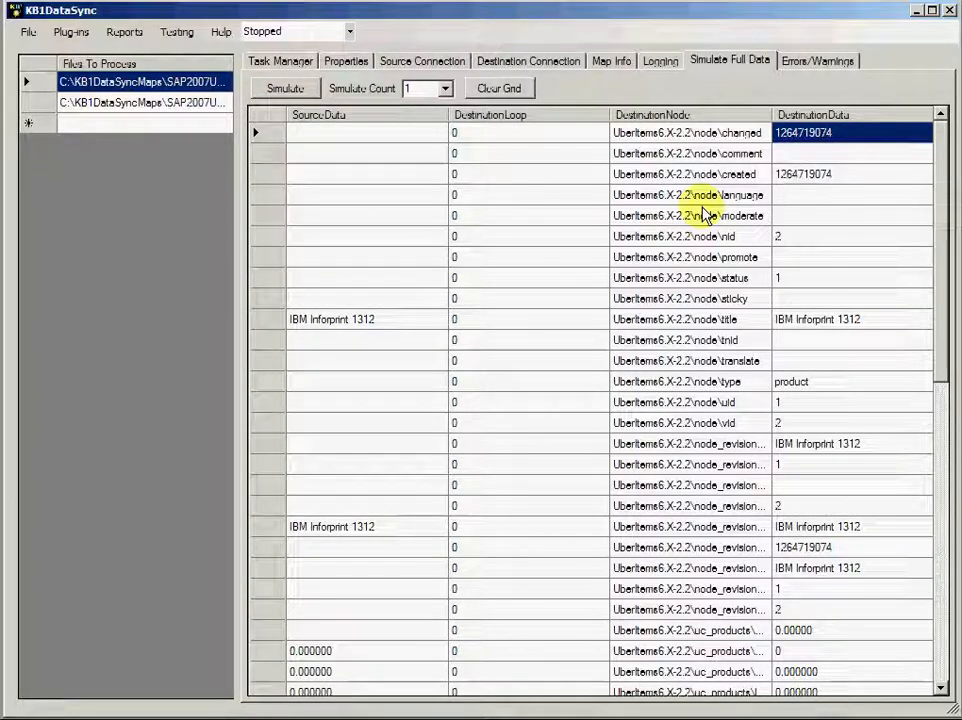
click(834, 386)
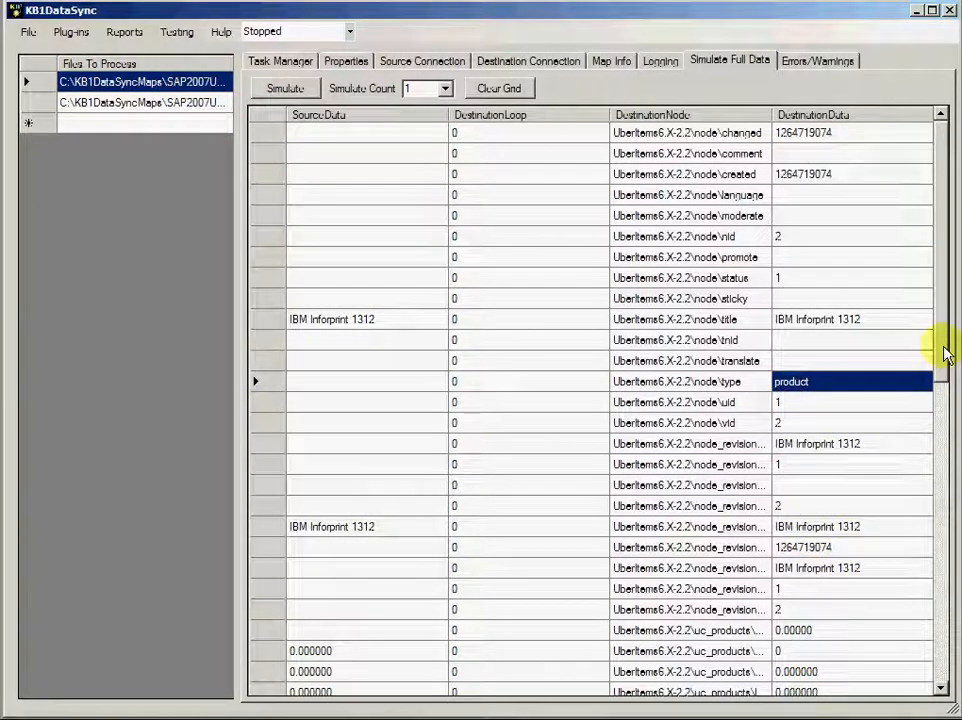
drag(946, 352, 945, 498)
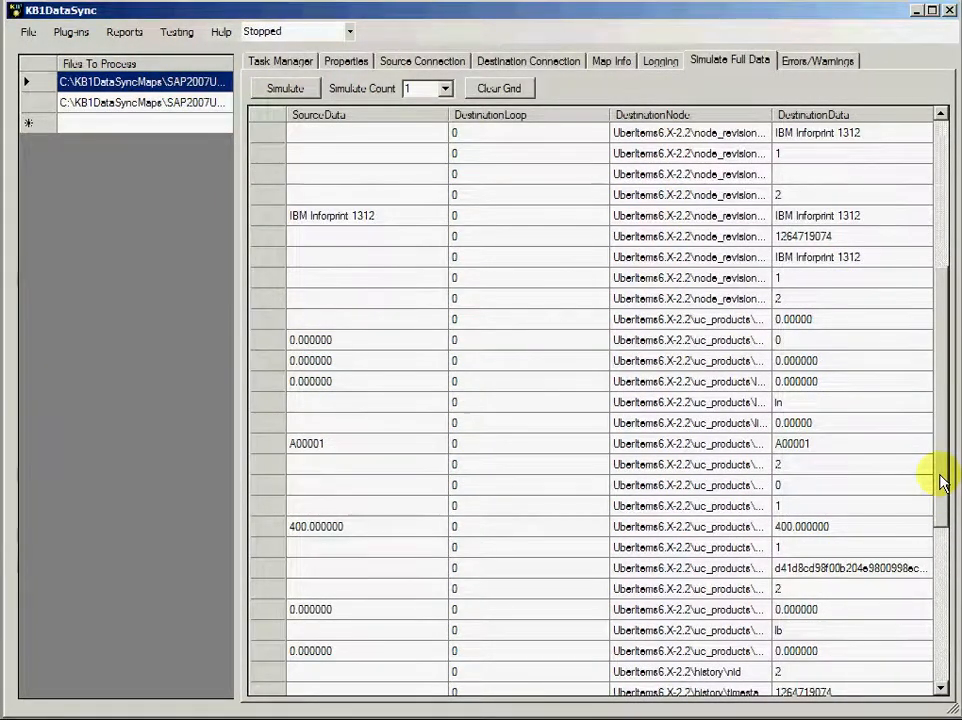
drag(941, 481, 950, 645)
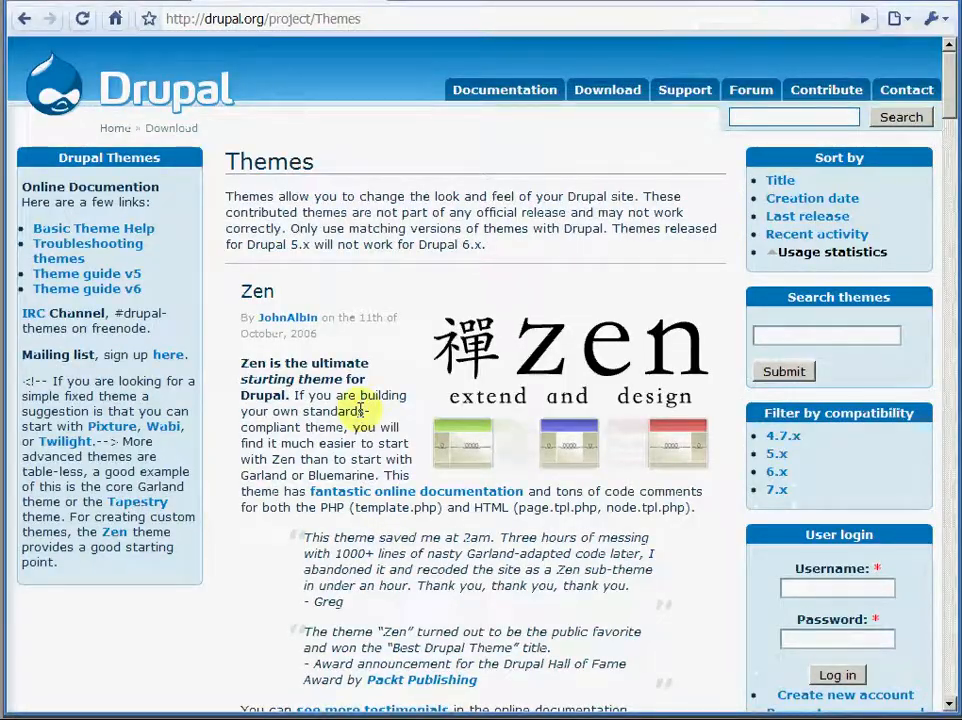
In the browser, open and reload the sapuber.kb1pro.com store home page and view its product reports
click(115, 18)
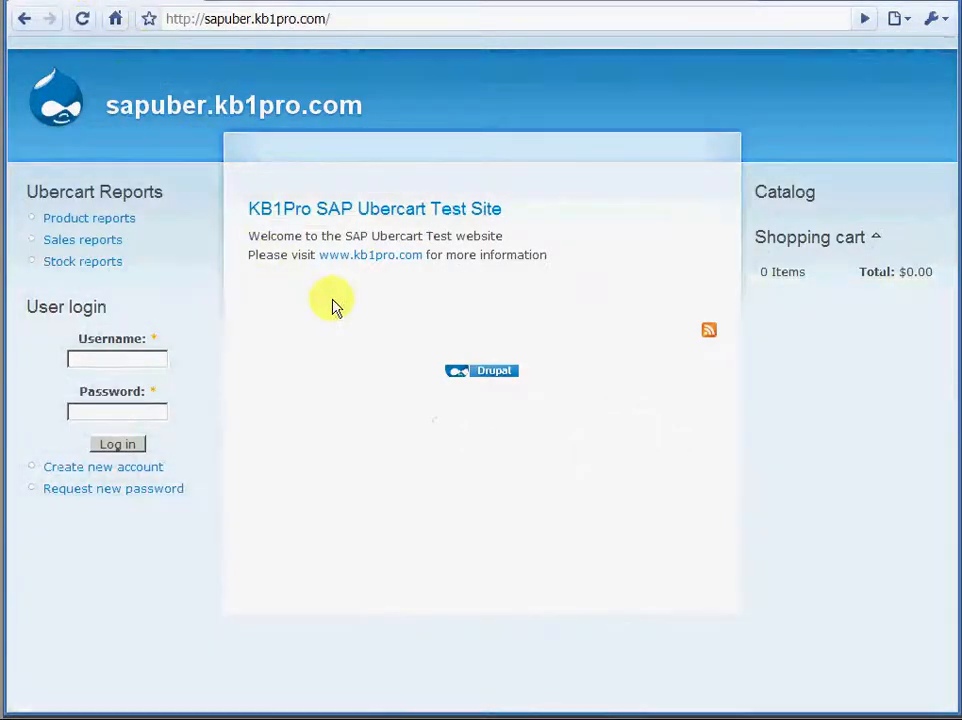
click(82, 19)
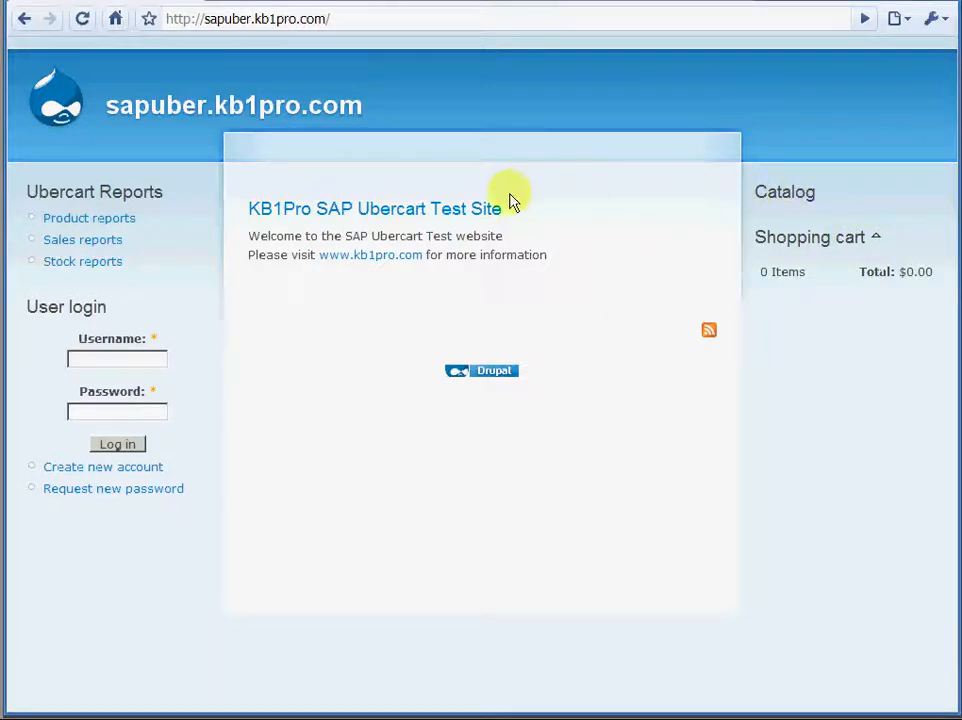
click(99, 226)
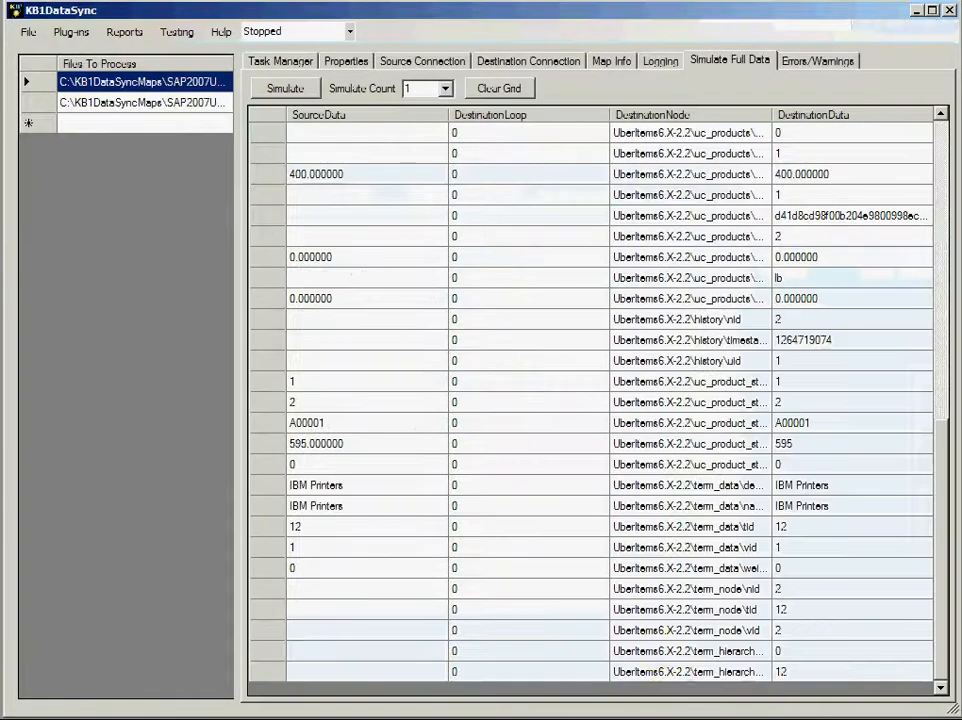
Switch back to KB1DataSync, run 1 test of data for the selected map and review the end of the results
click(172, 33)
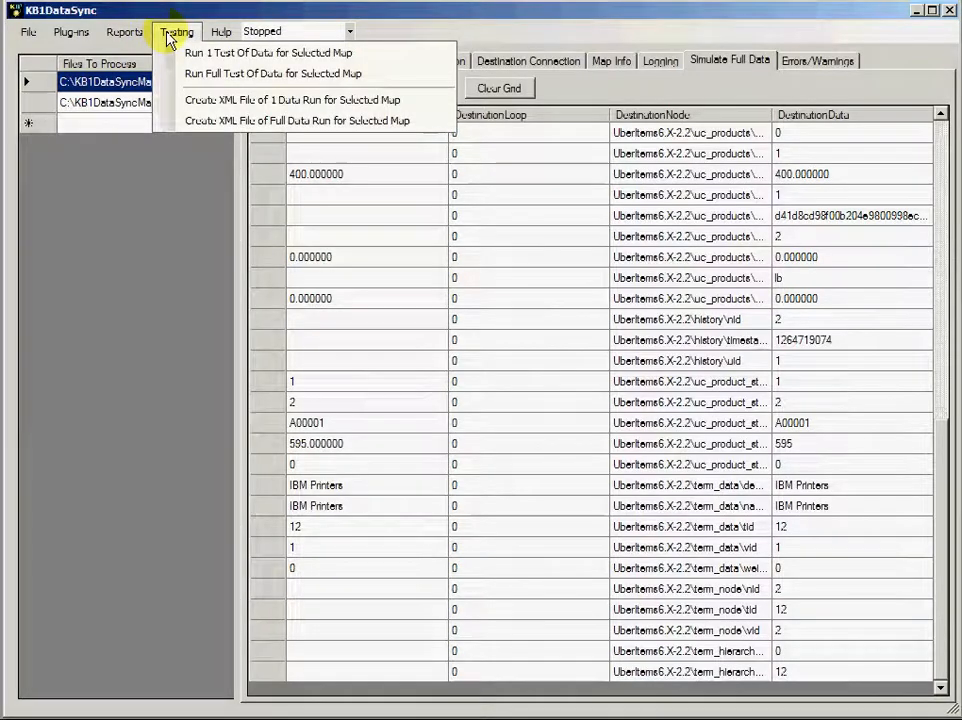
click(229, 60)
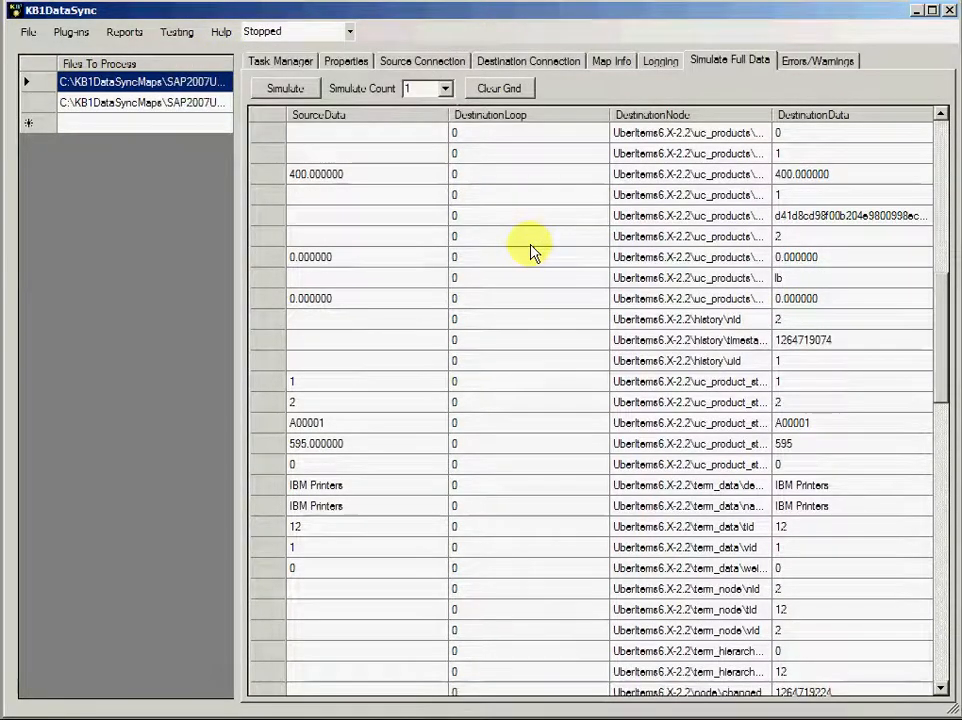
drag(939, 301, 930, 612)
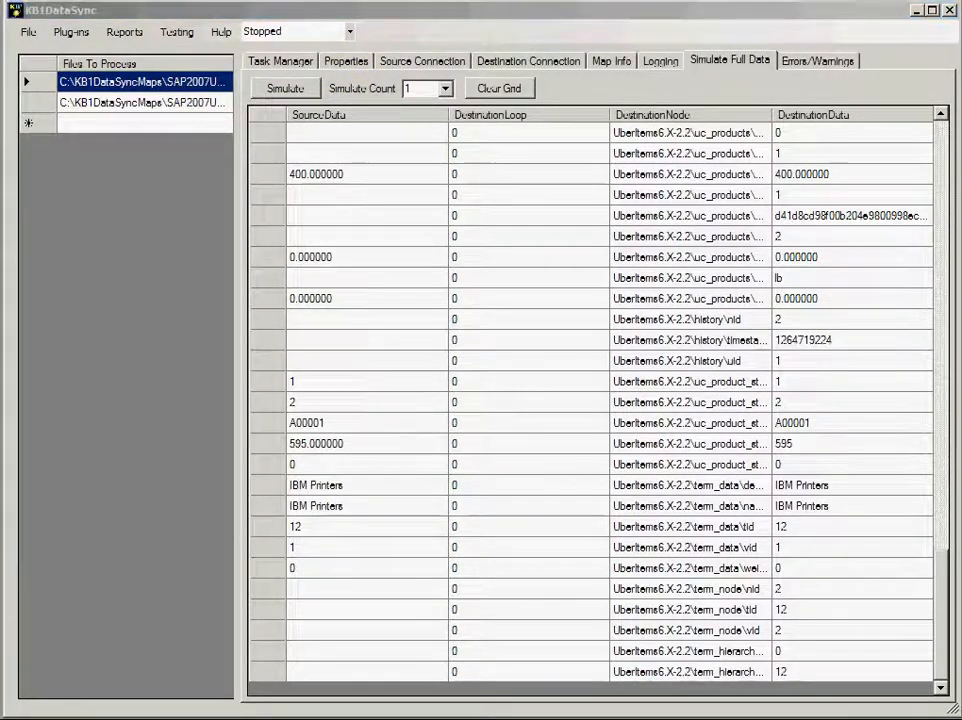
Switch to the browser and open the IBM Inforprint 1312 product from the store's IBM Printers catalog category
key(alt+Tab)
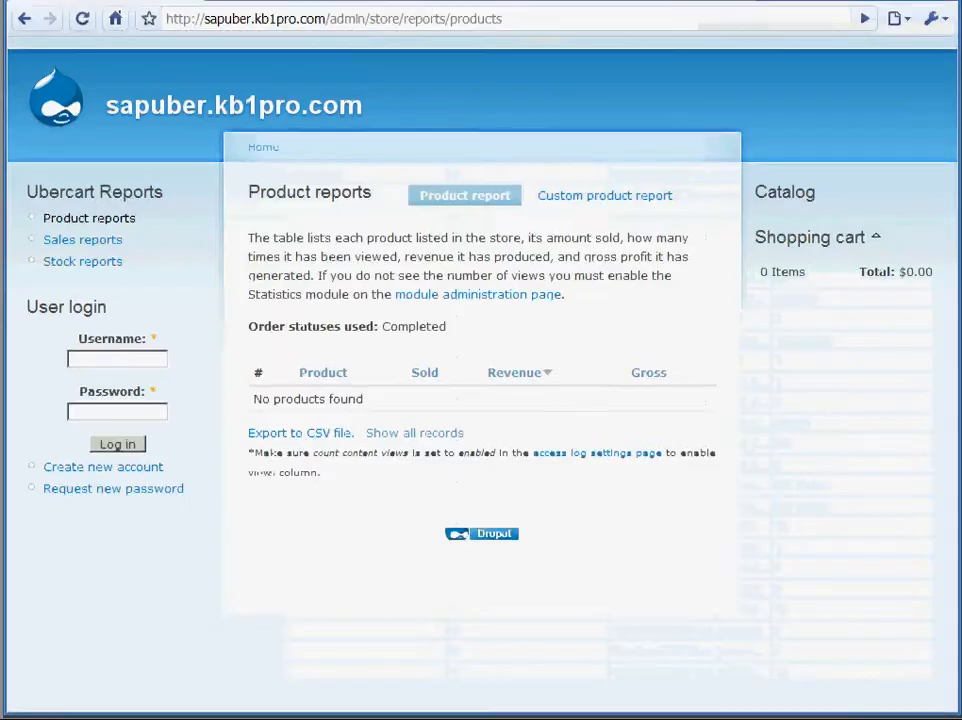
click(259, 155)
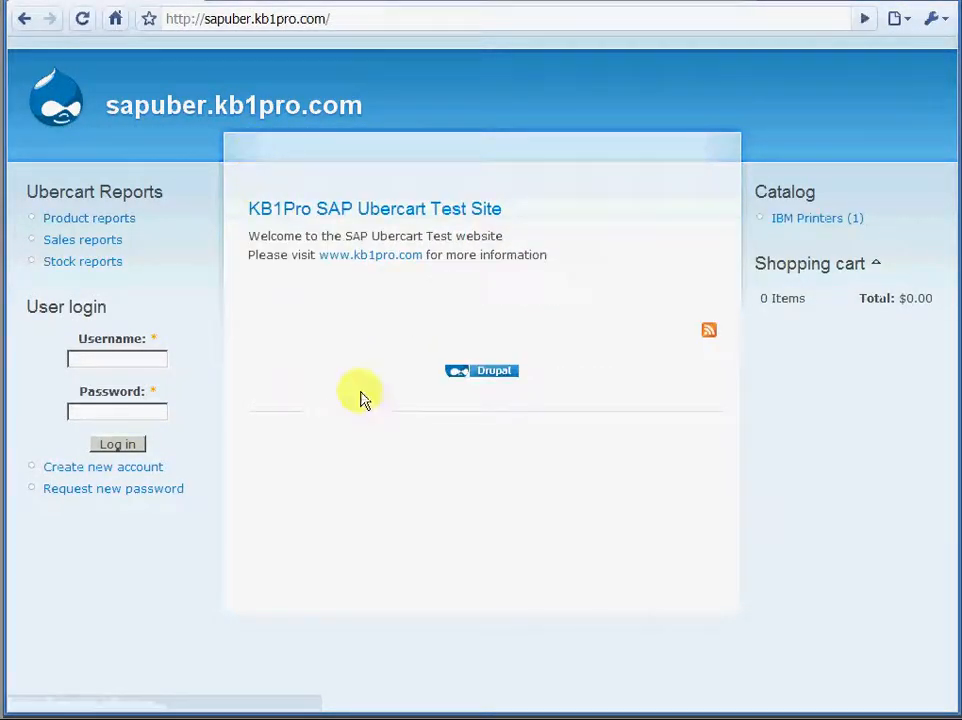
click(792, 226)
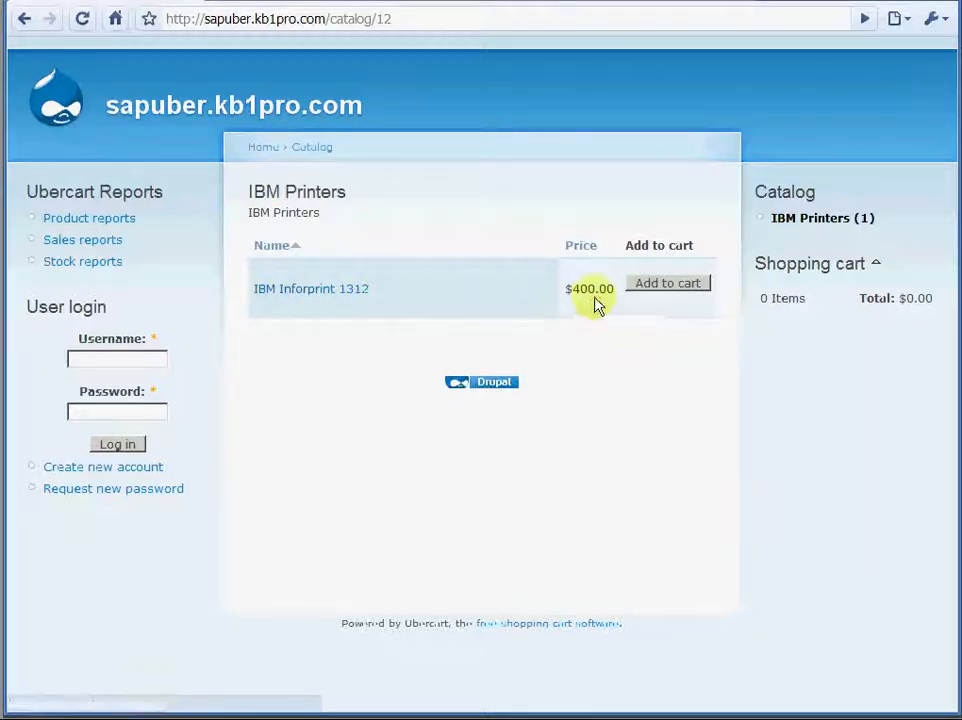
click(299, 289)
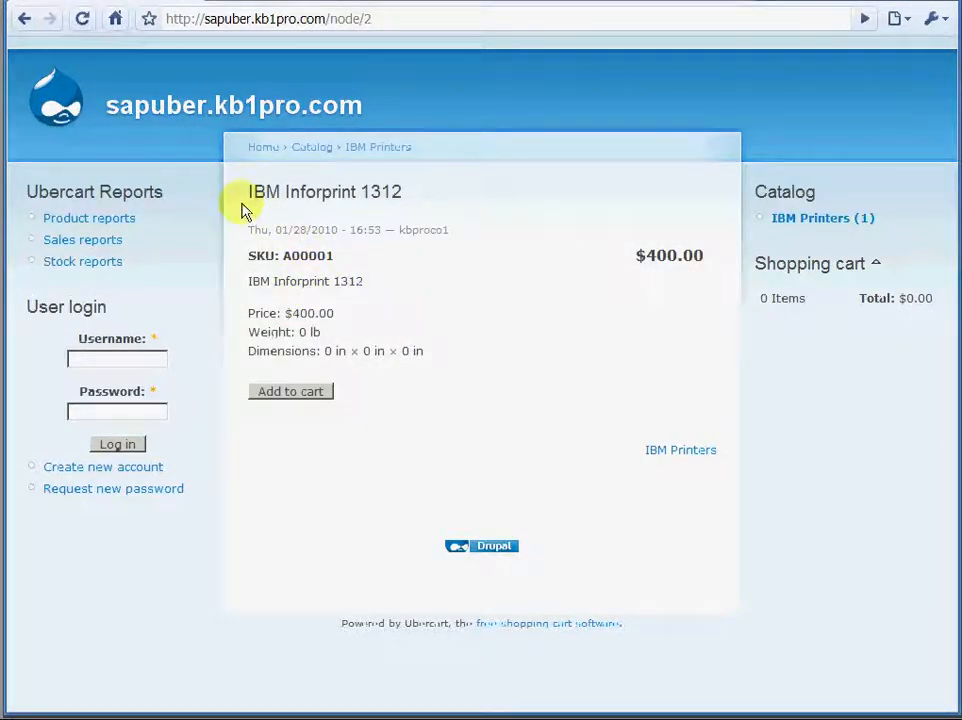
Check the title, SKU and description on the IBM Inforprint 1312 product page
drag(251, 195, 392, 190)
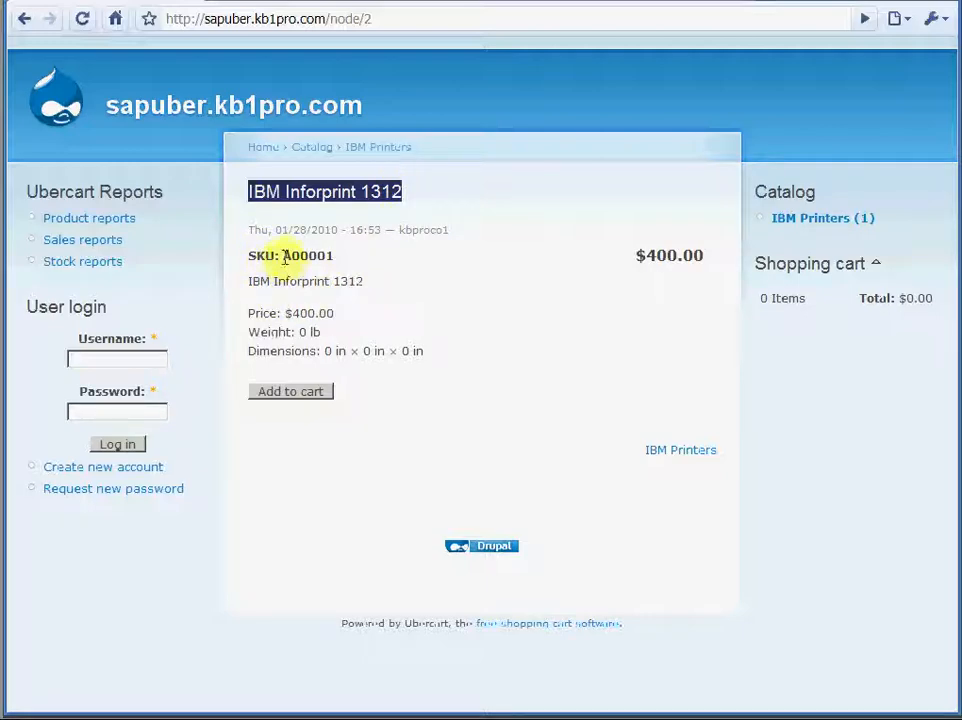
drag(284, 256, 333, 255)
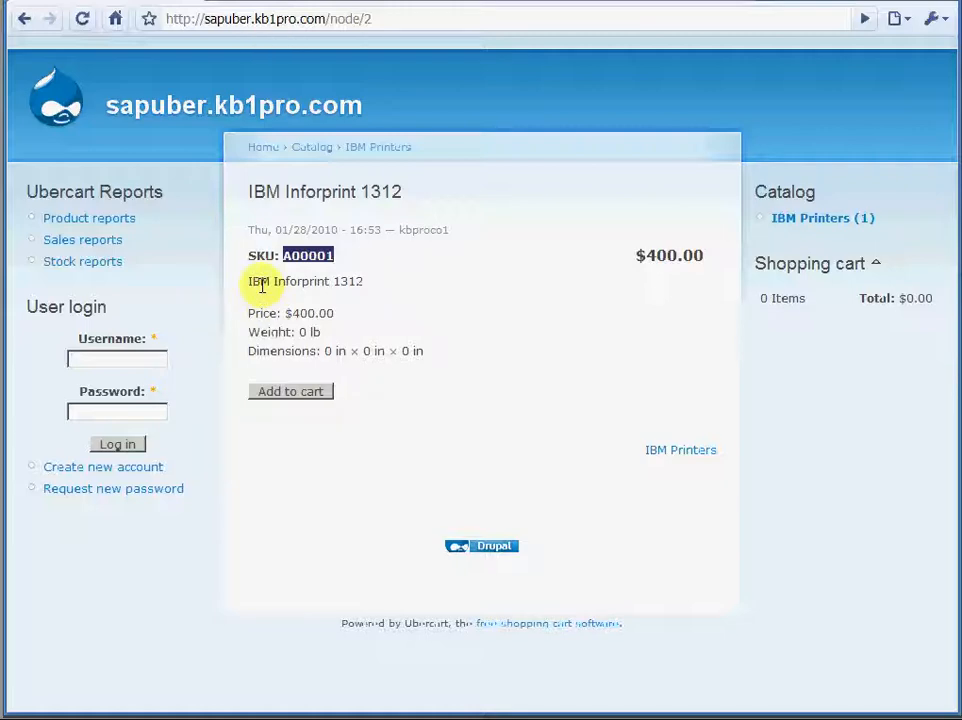
drag(250, 281, 338, 281)
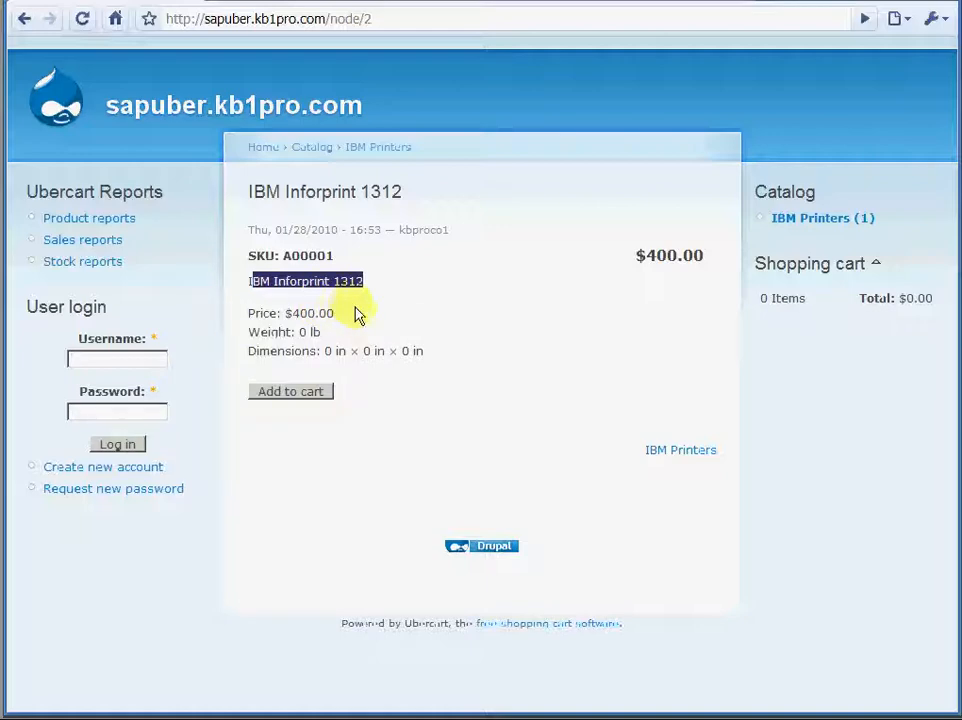
click(370, 290)
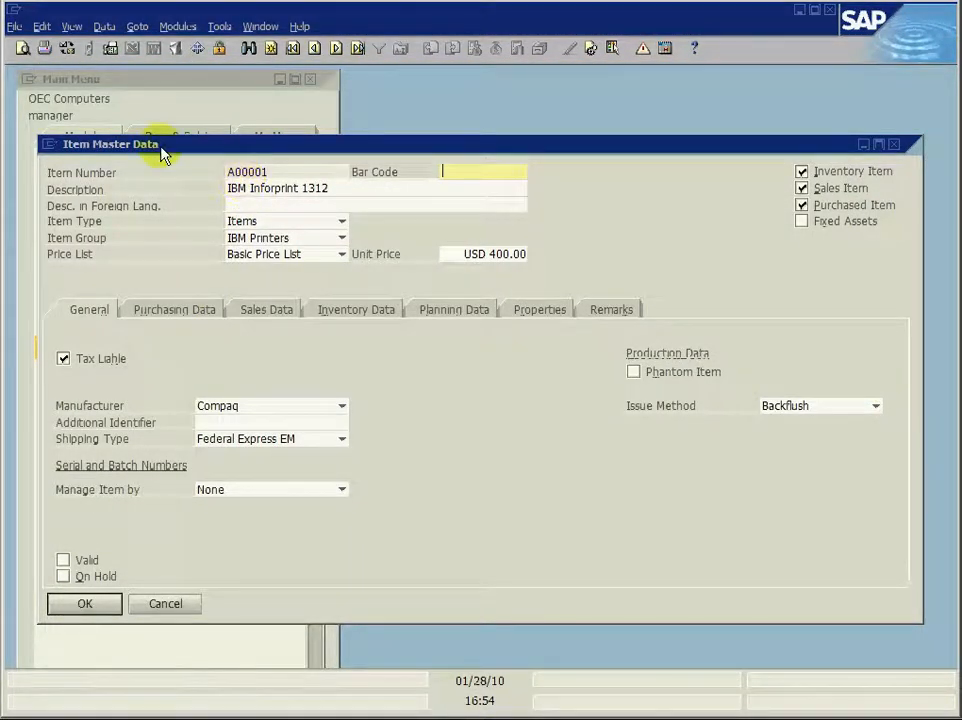
Switch to SAP and check the remarks and description of item A00001 in Item Master Data
click(621, 312)
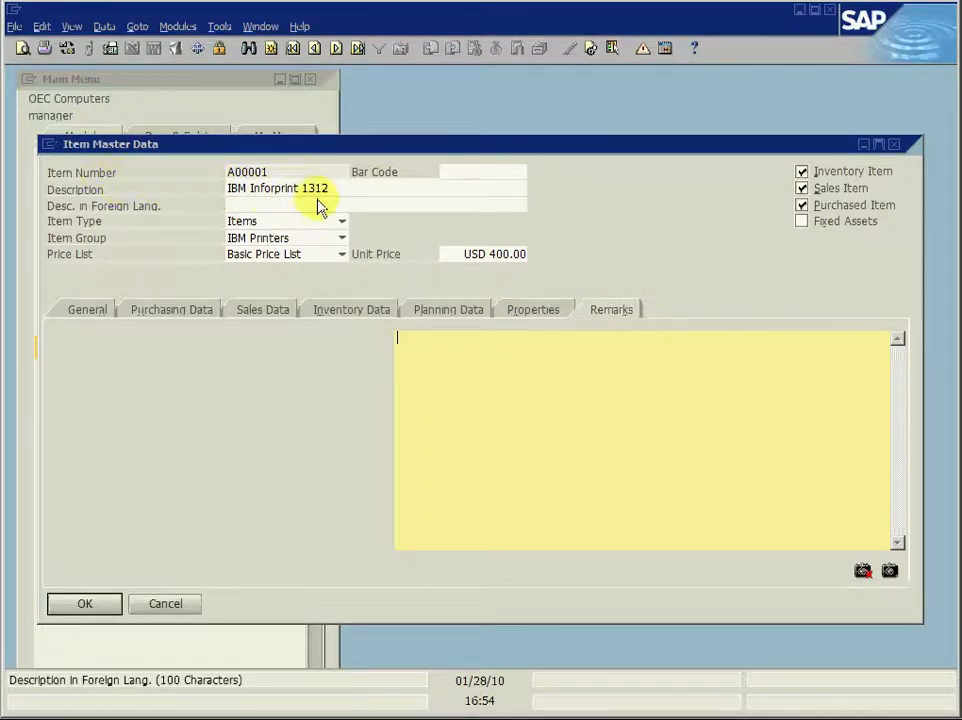
click(287, 187)
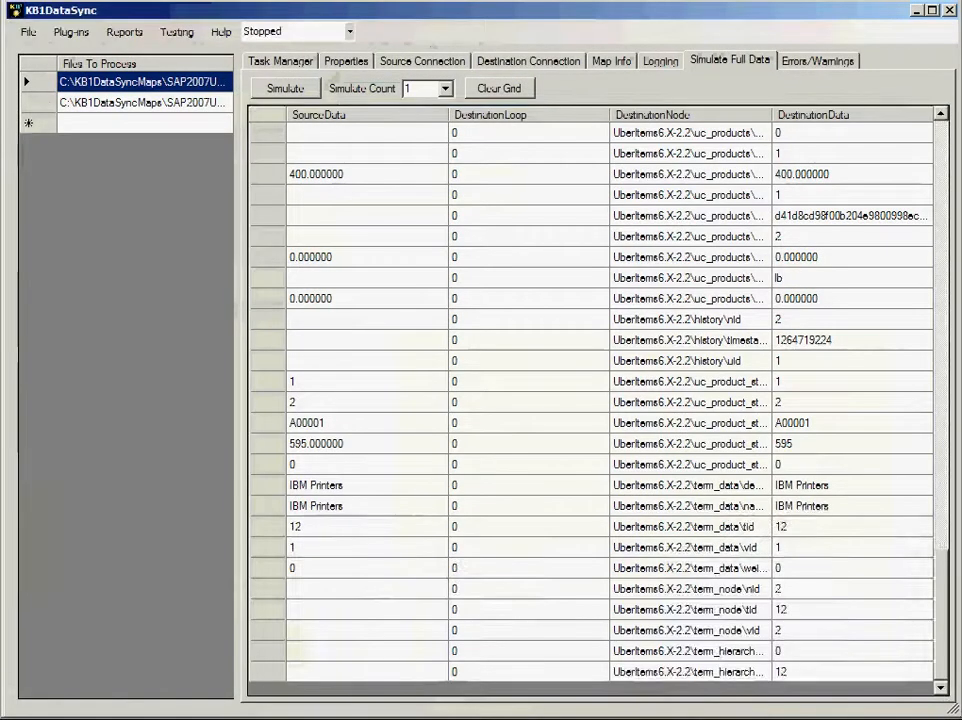
Run a full test of data for the selected map and review the end of the results
click(176, 31)
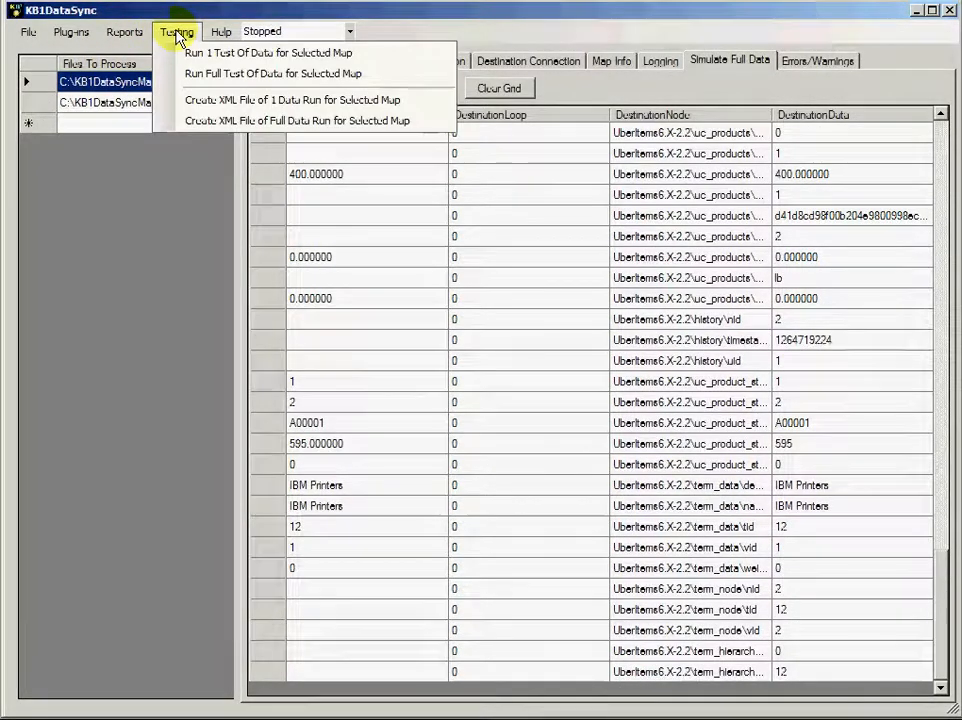
click(304, 76)
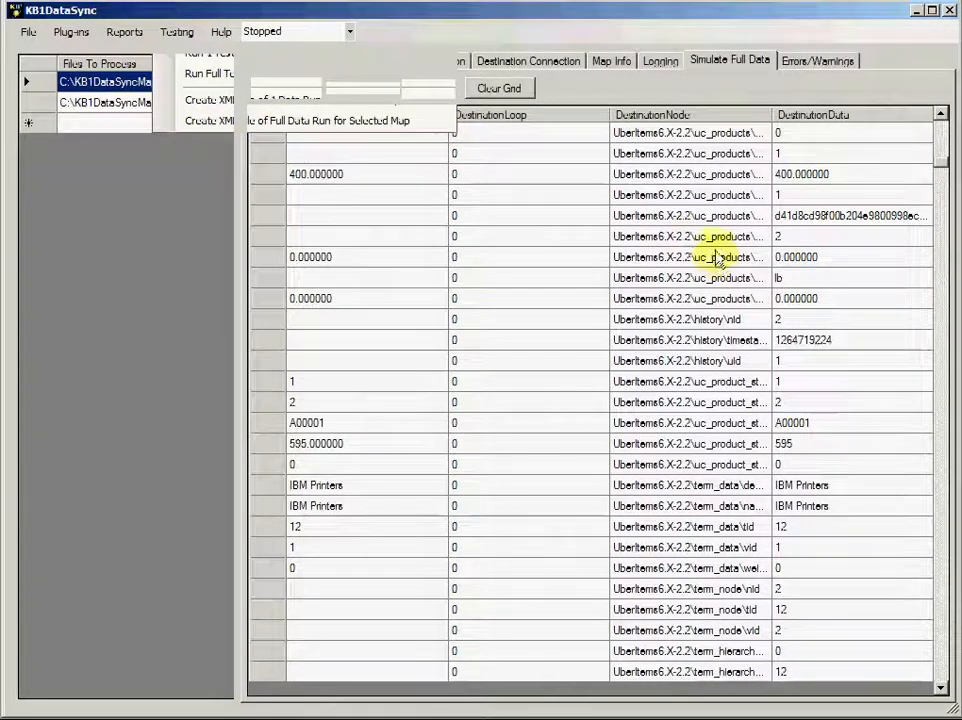
drag(940, 184, 938, 678)
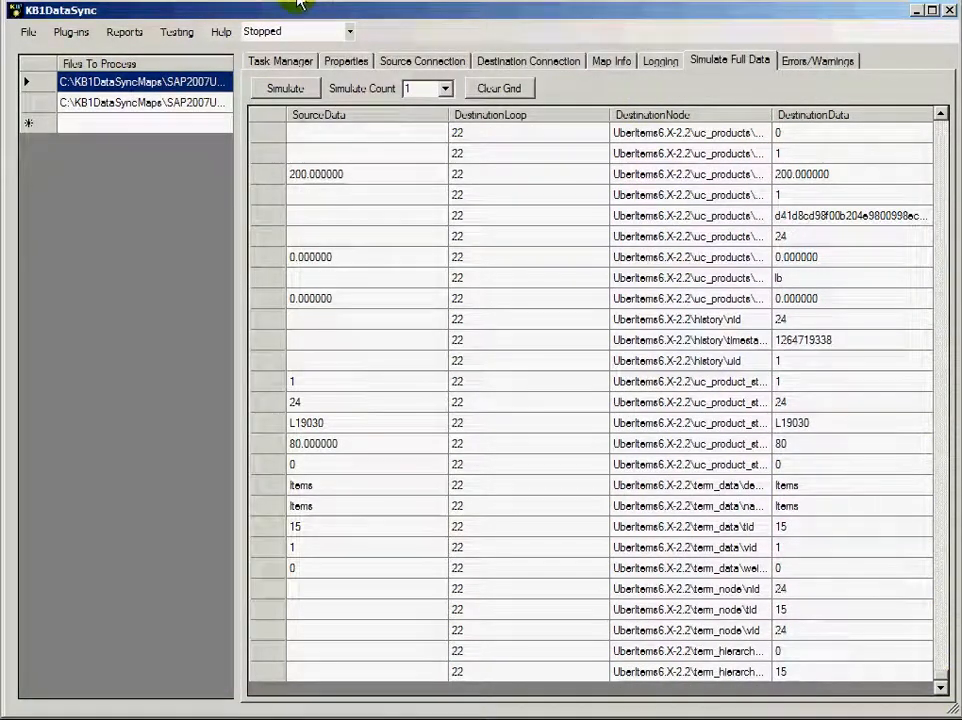
Switch to the browser and look through the store's Accessories, IBM Printers, HP Printers, Items, Lexmark Printers and Servers catalog categories
key(alt+Tab)
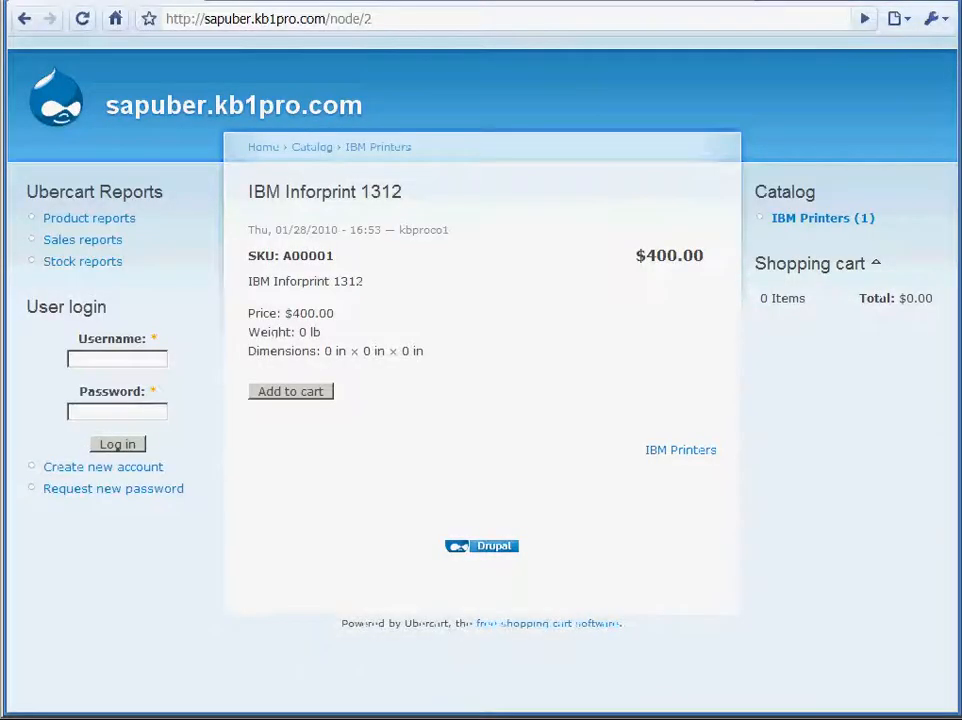
click(264, 148)
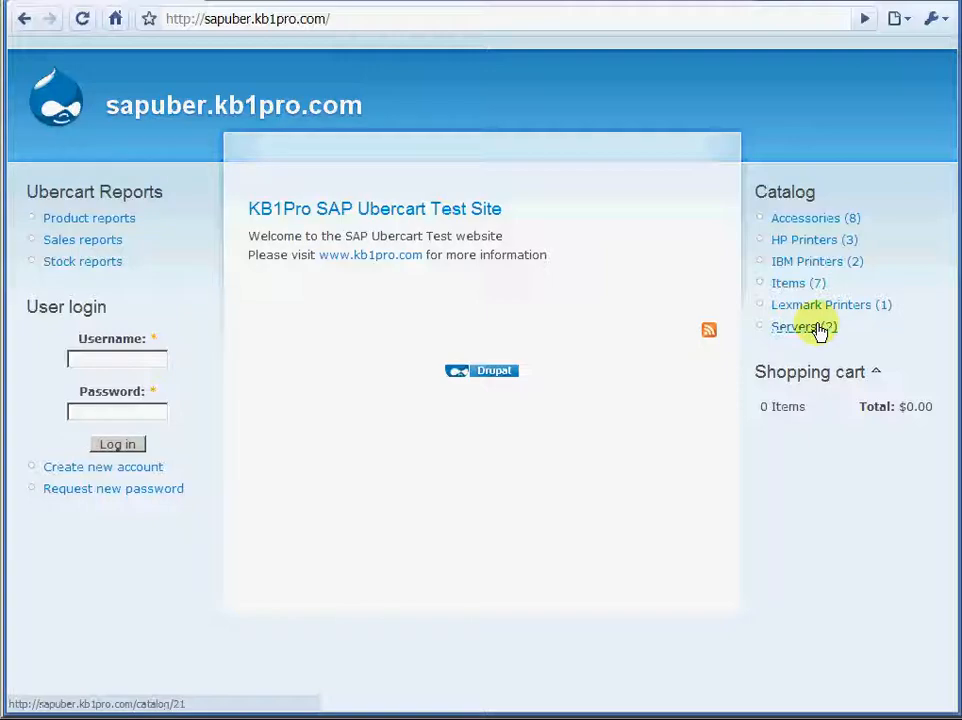
click(825, 220)
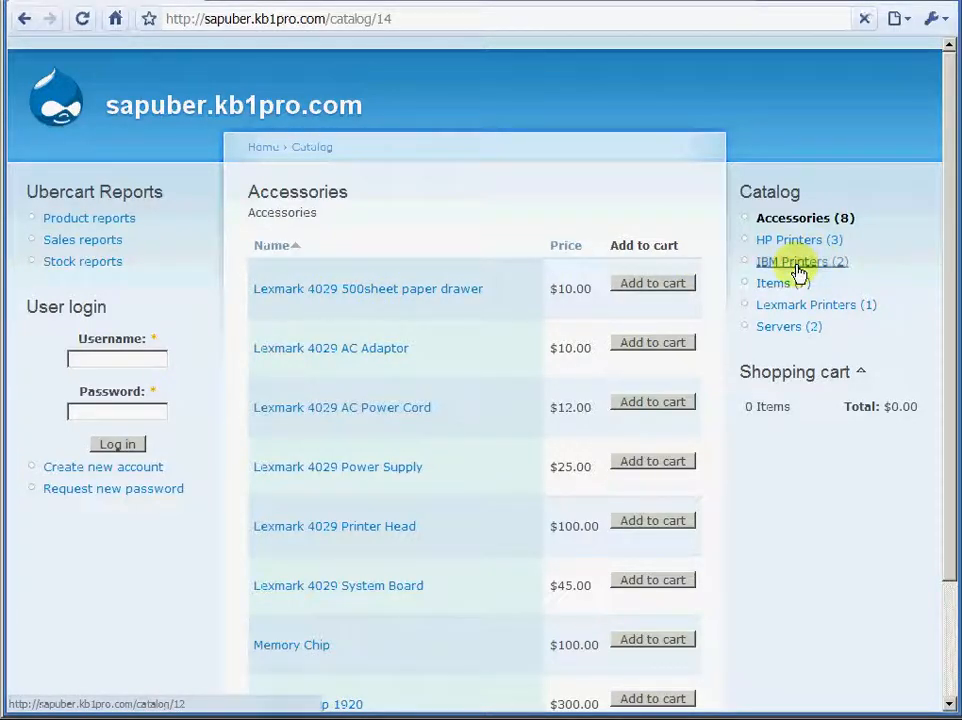
click(798, 265)
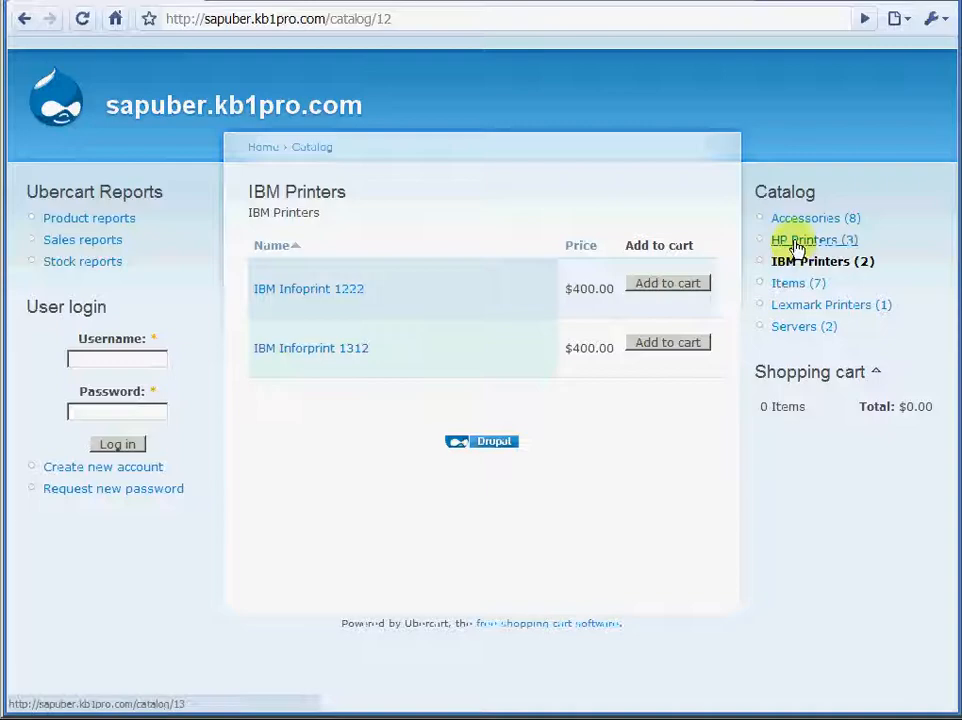
click(796, 245)
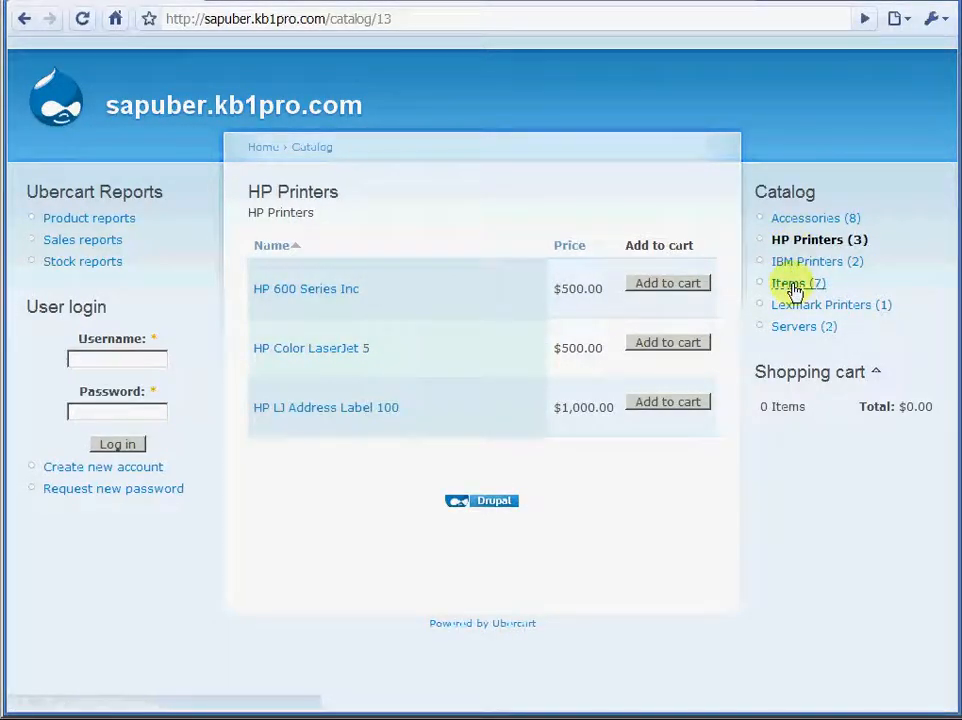
click(793, 286)
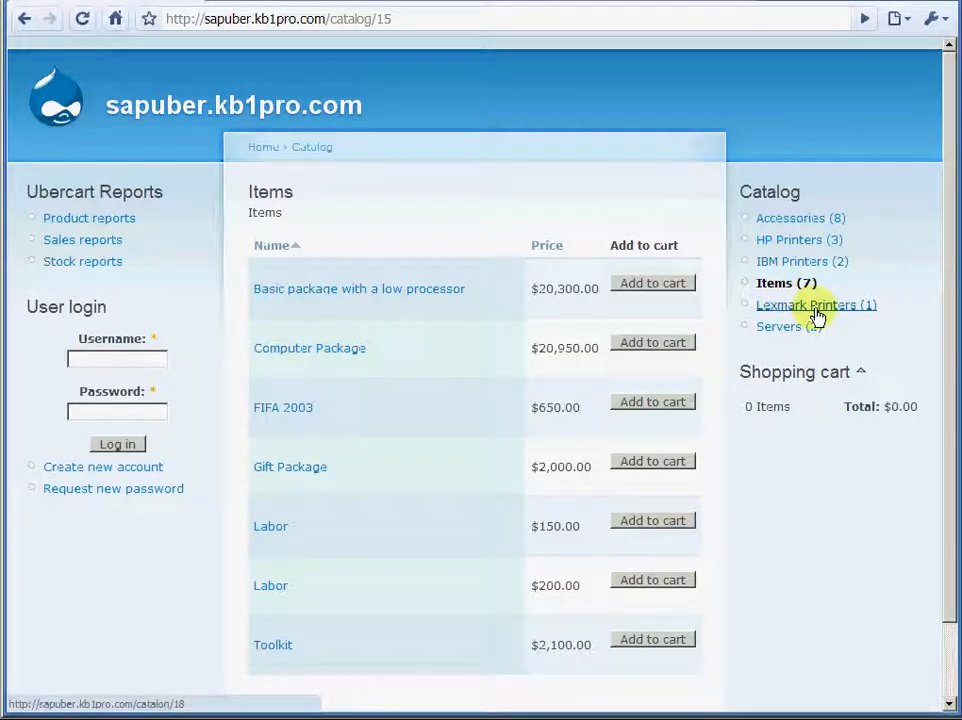
click(816, 311)
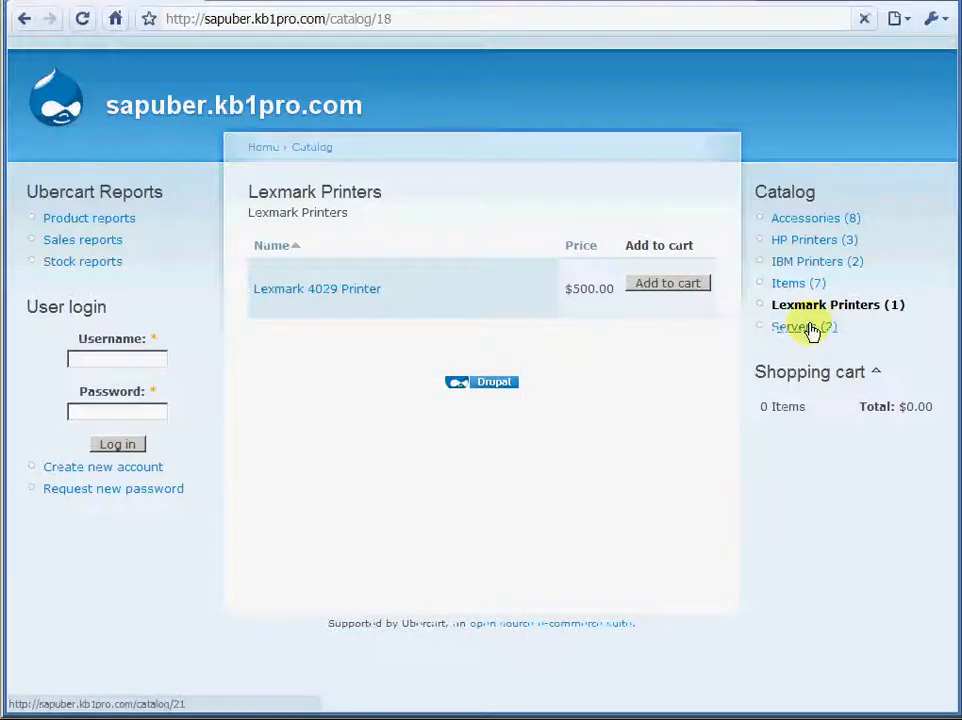
click(811, 331)
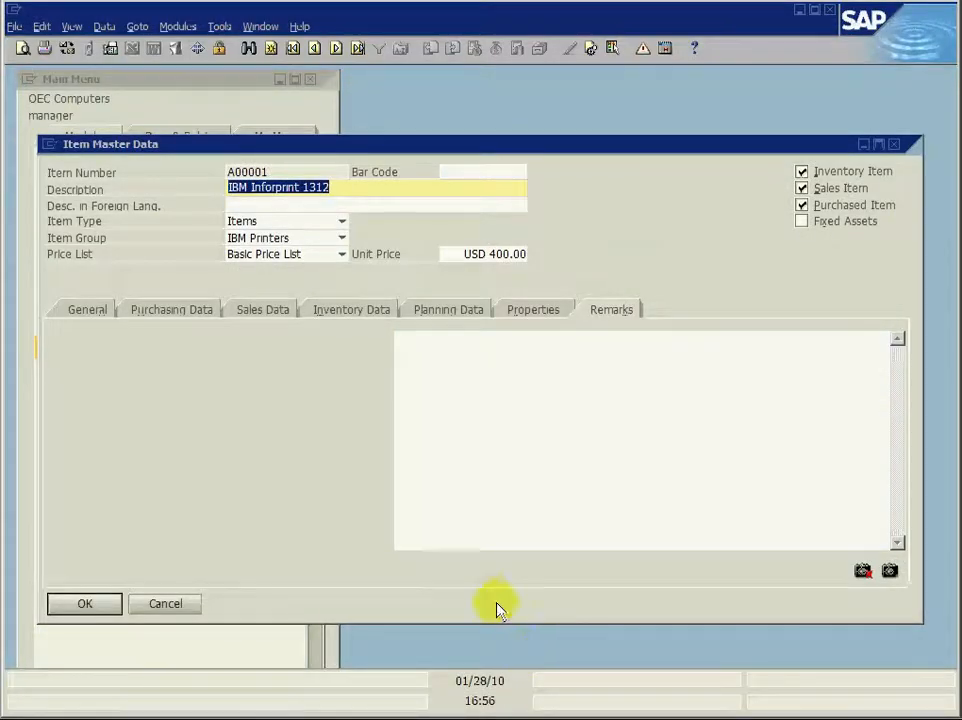
Switch to SAP, enter "Hello world this is a test item." as the remarks of item A00001 and update the item
click(408, 362)
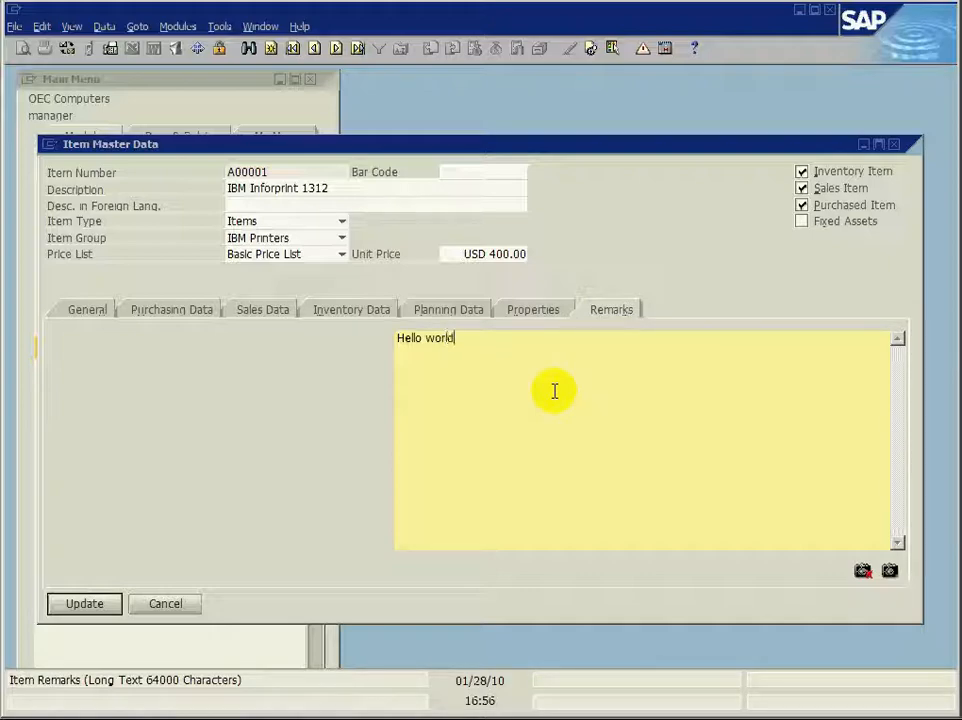
text(is is a test item.)
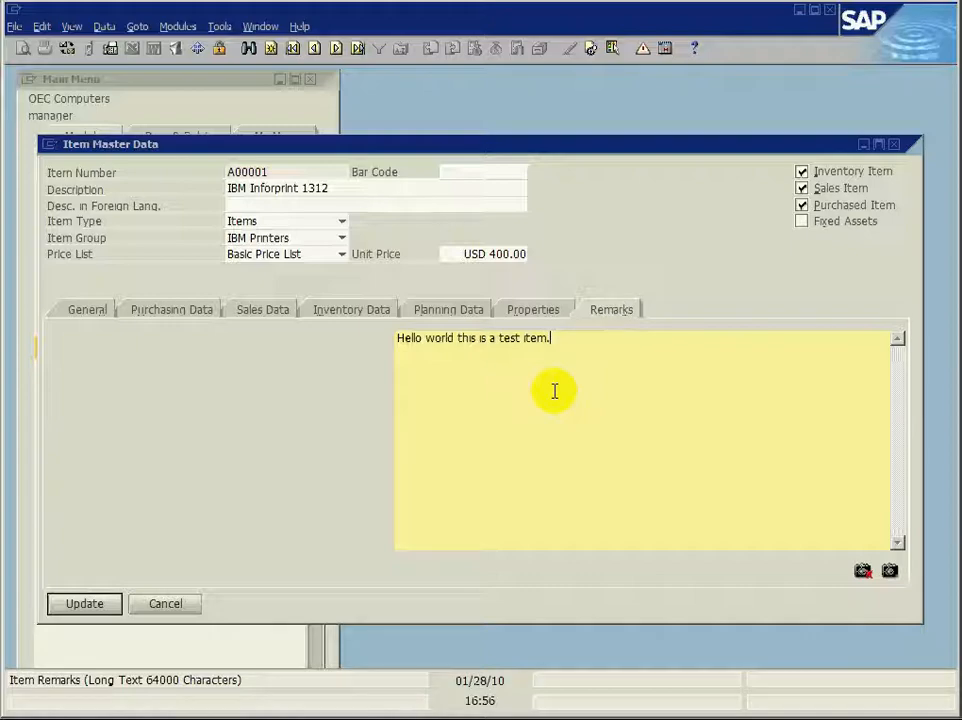
click(85, 606)
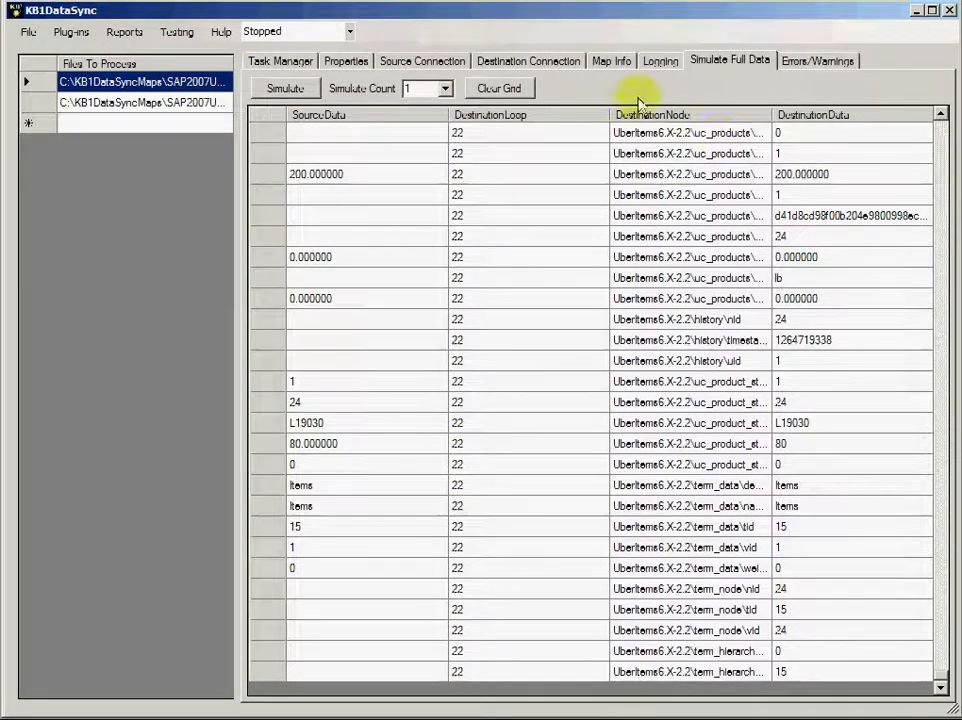
Switch to KB1DataSync, clear the results grid, run 1 test of data for the selected map and check the remarks text's source and destination data
click(492, 91)
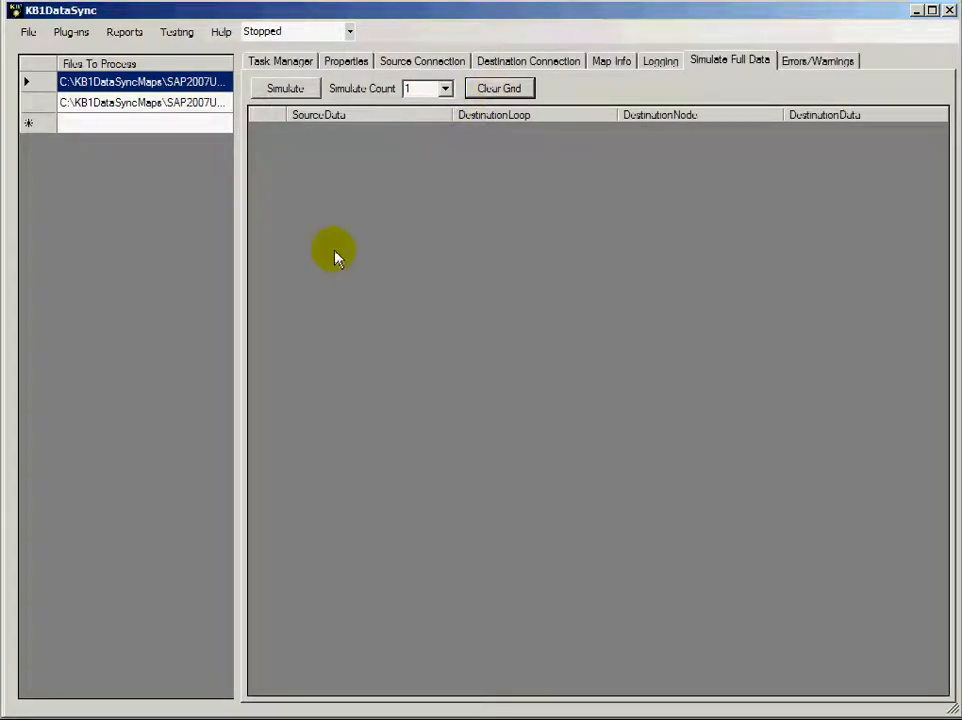
click(188, 37)
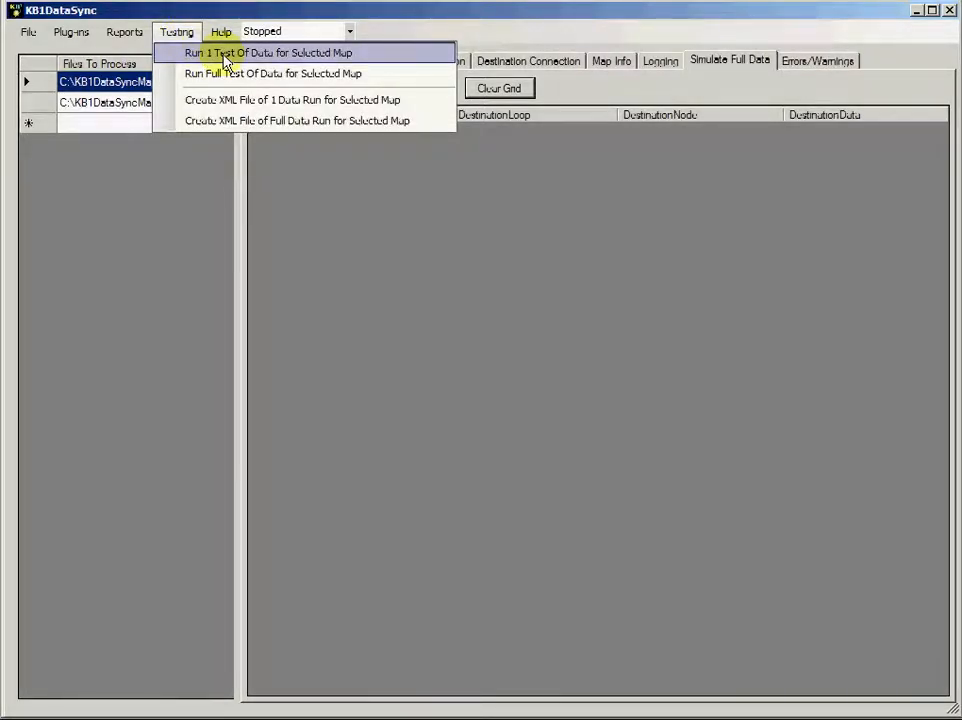
click(225, 56)
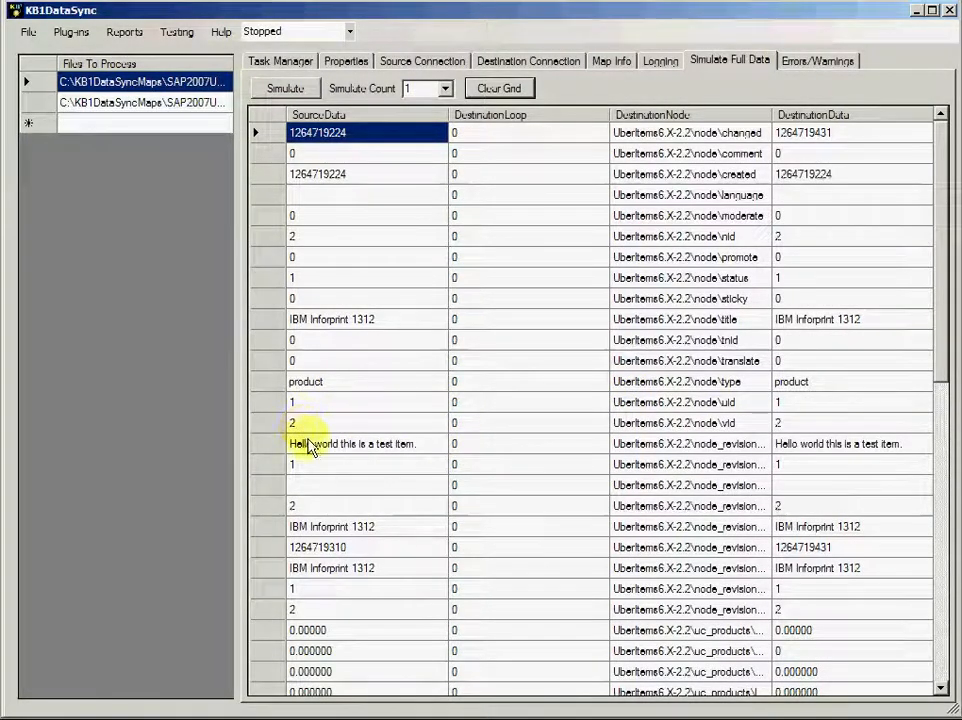
click(300, 450)
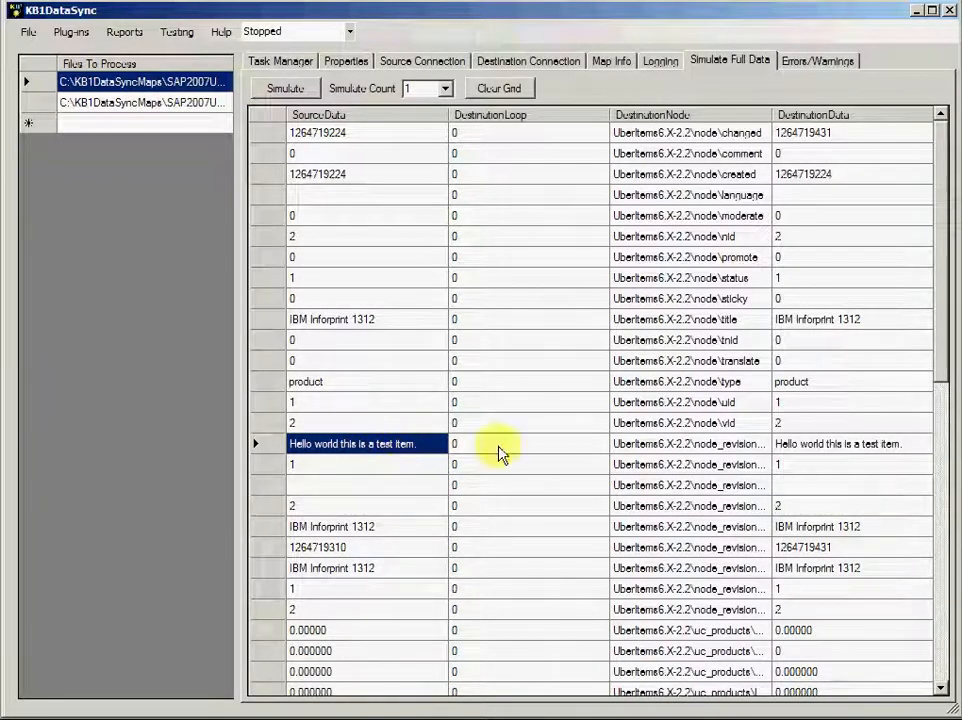
click(790, 451)
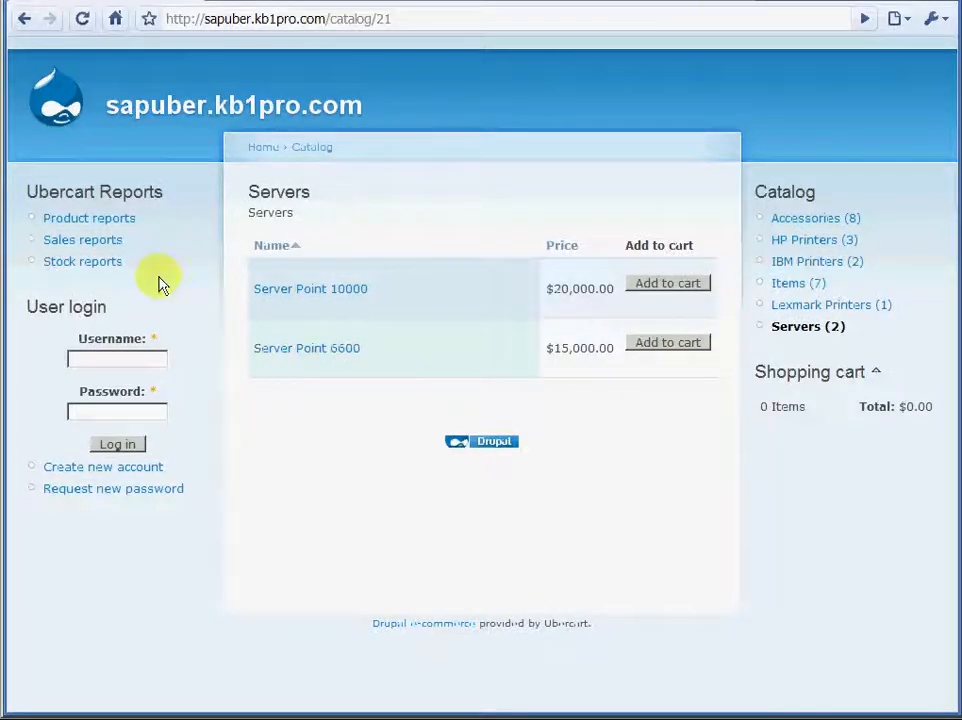
Switch to the browser, open IBM Inforprint 1312 from the IBM Printers category and check its title and description
click(265, 150)
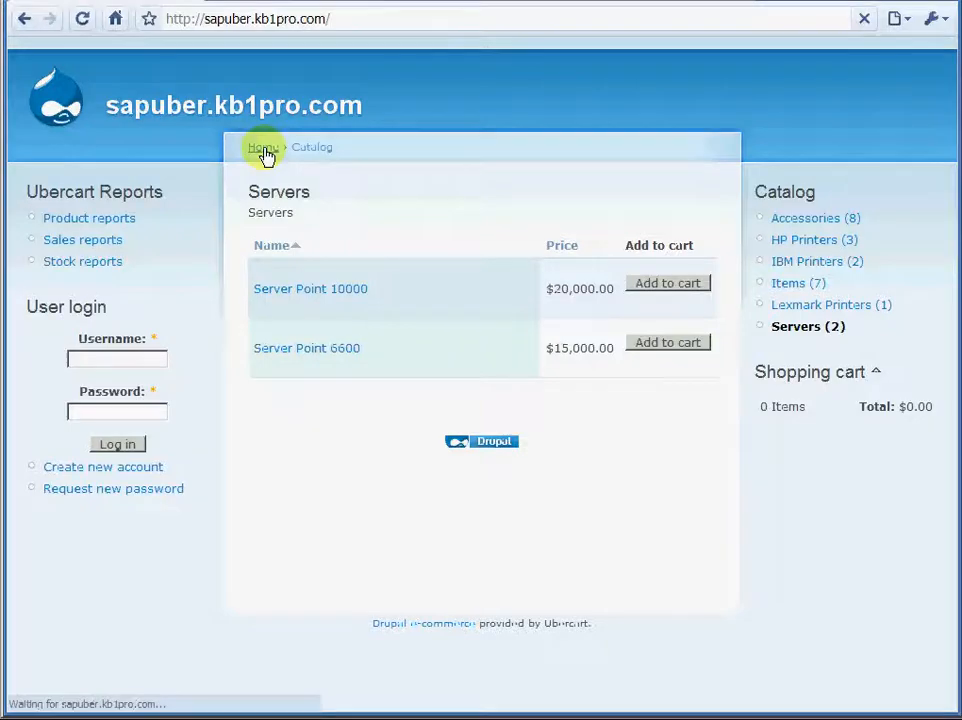
click(819, 268)
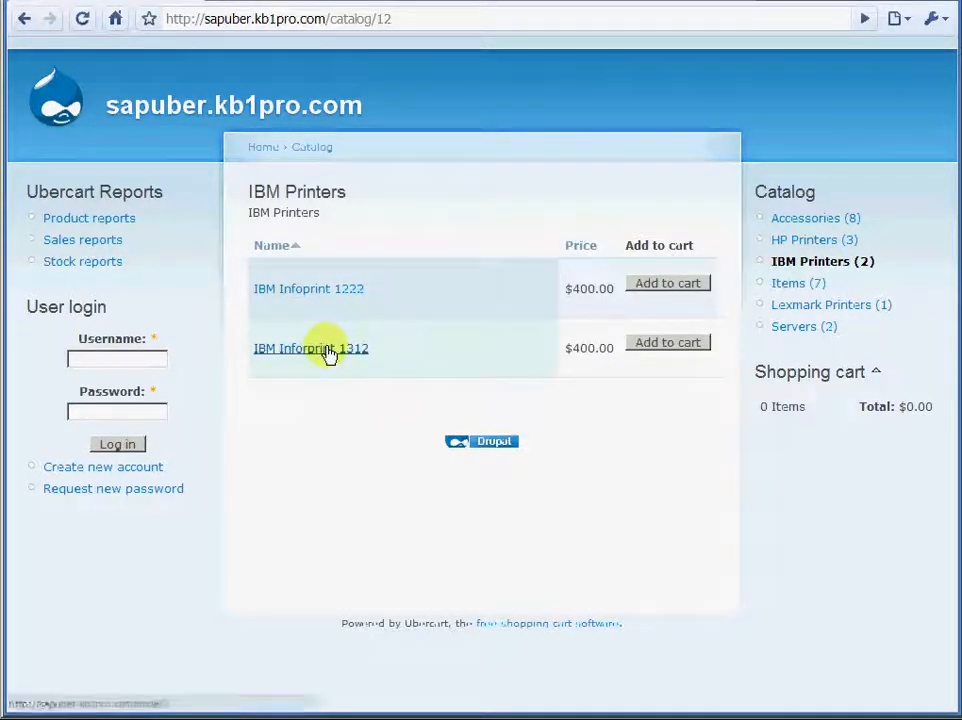
click(330, 352)
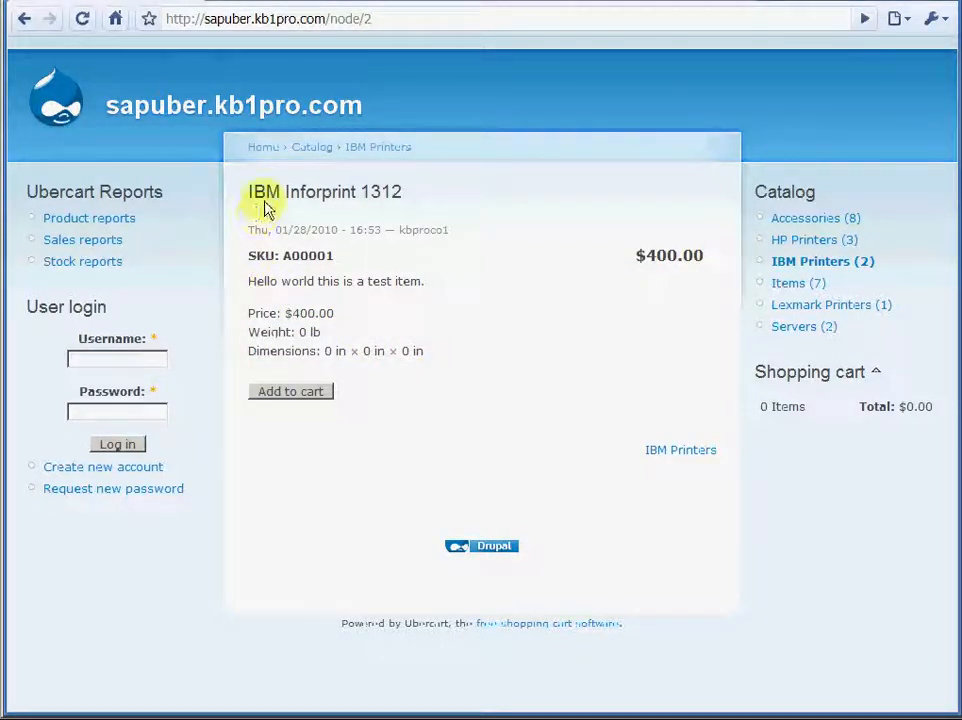
drag(251, 193, 333, 191)
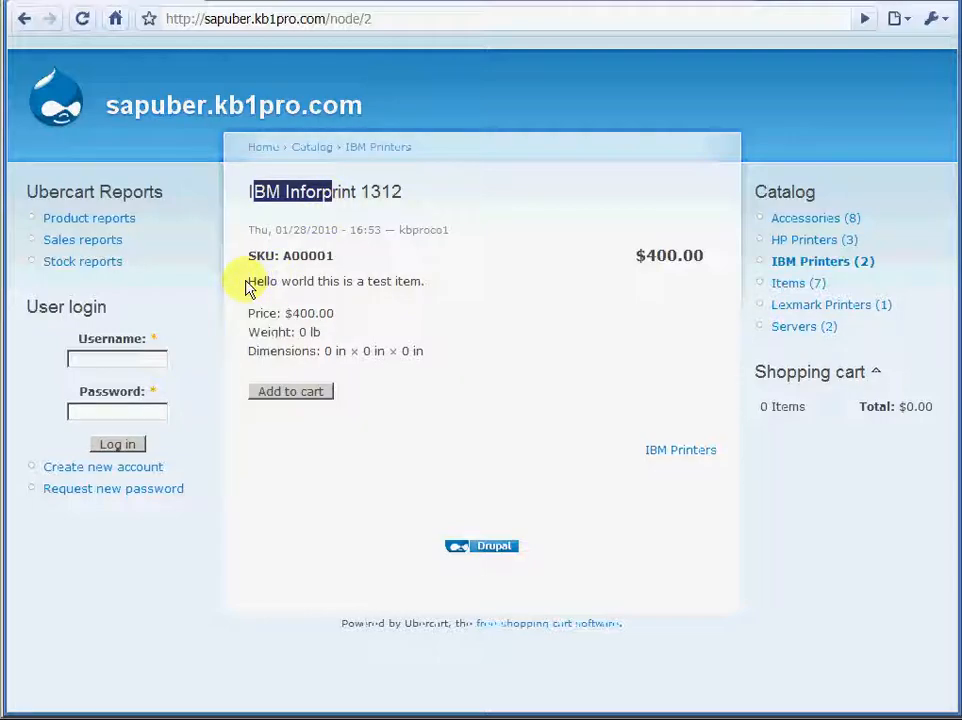
drag(250, 284, 438, 281)
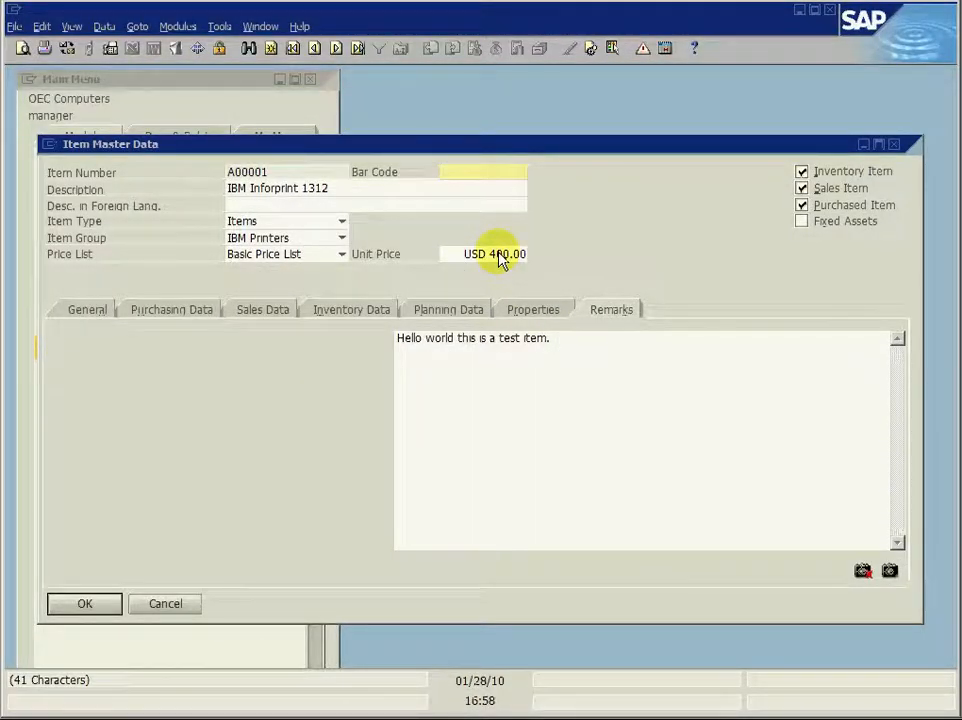
Switch to SAP, set the unit price of item A00001 to USD 311.69 and update the item
click(500, 258)
click(489, 256)
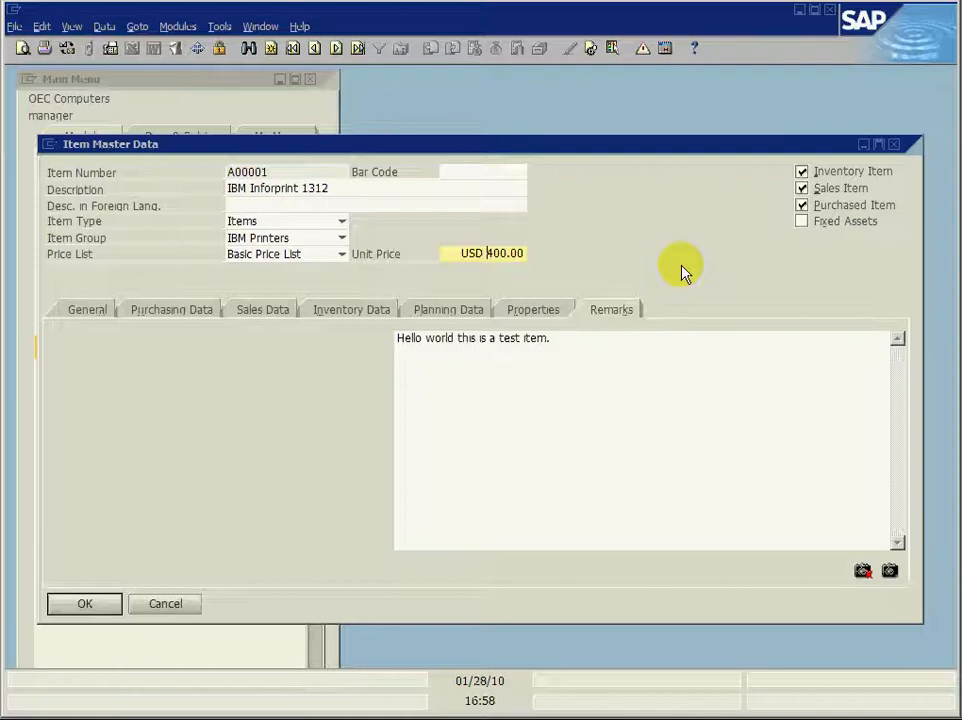
text(31)
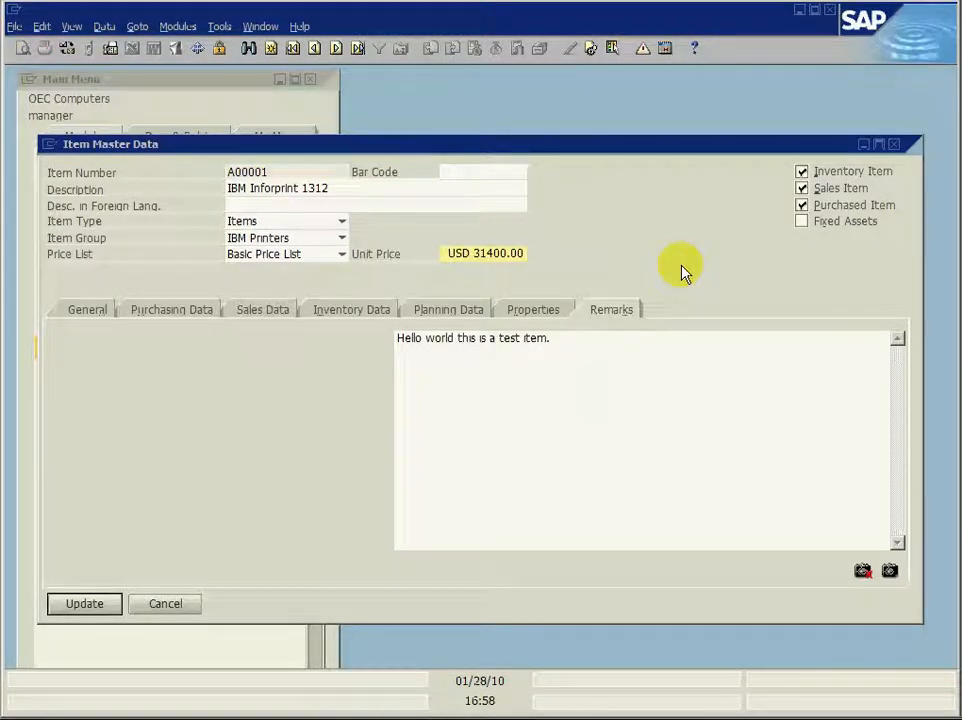
key(Delete)
text(1.)
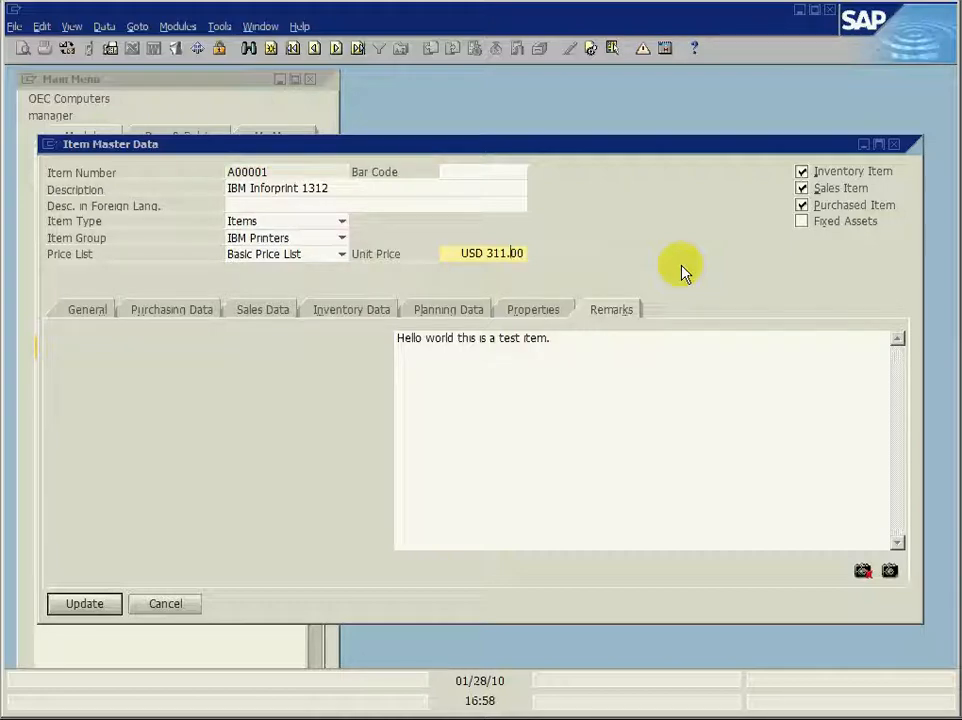
text(69)
key(Delete)
key(Delete)
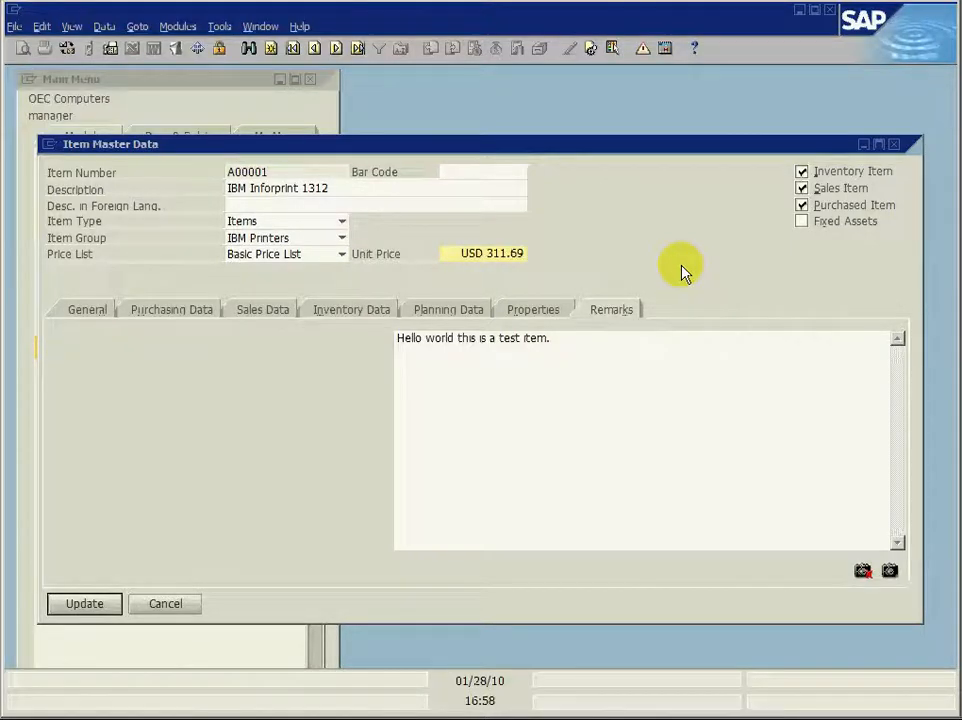
click(86, 605)
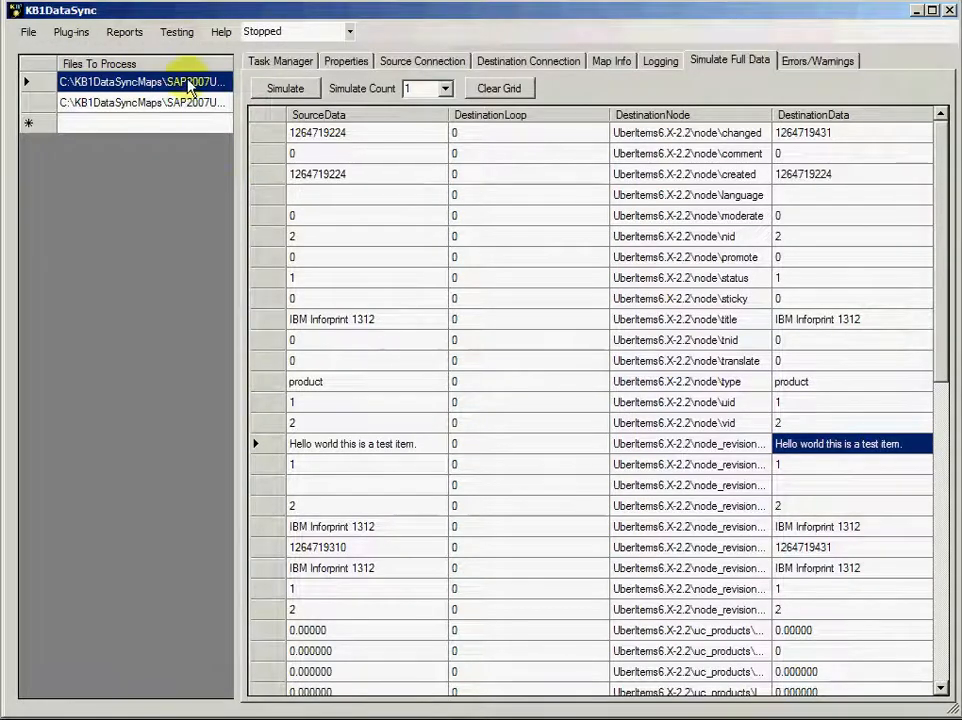
Switch to KB1DataSync, run 1 test of data for the selected map and check the product price in the destination data
click(176, 31)
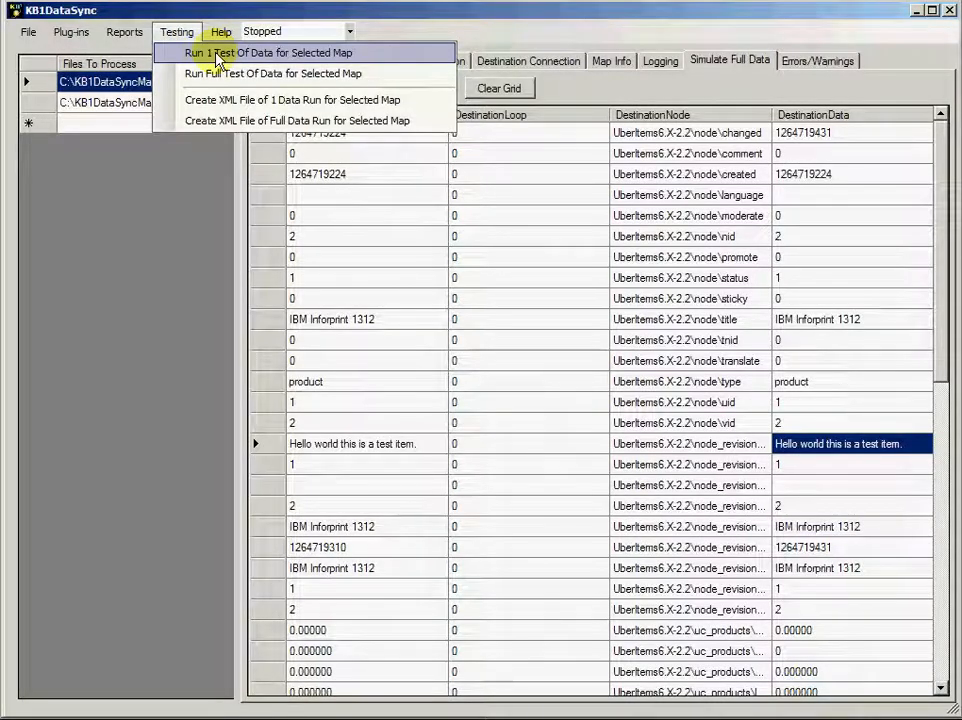
click(218, 55)
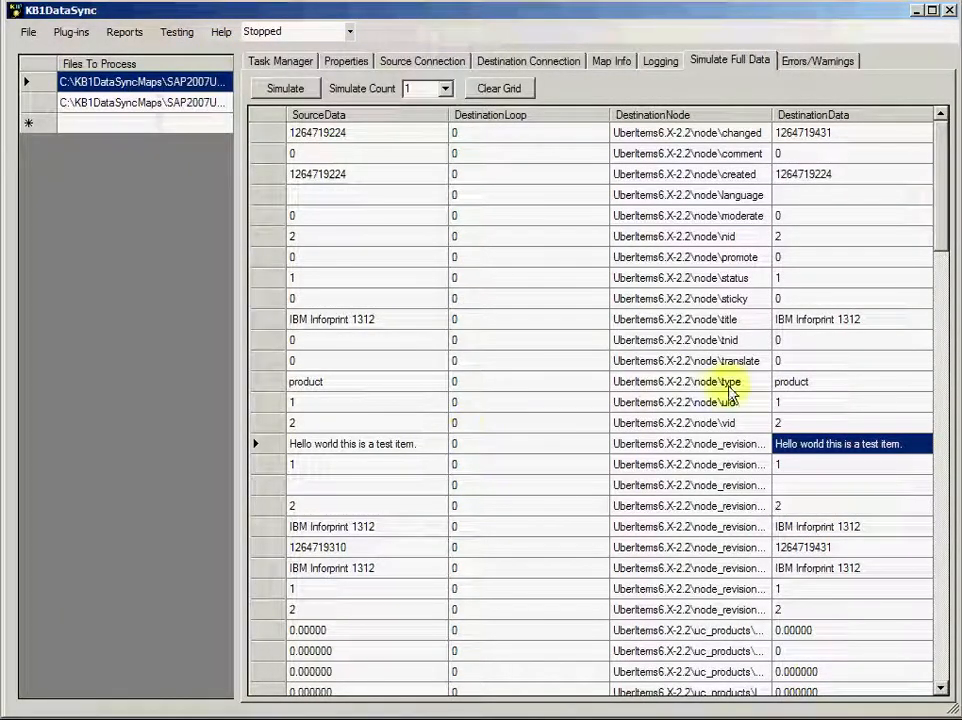
drag(942, 205, 957, 635)
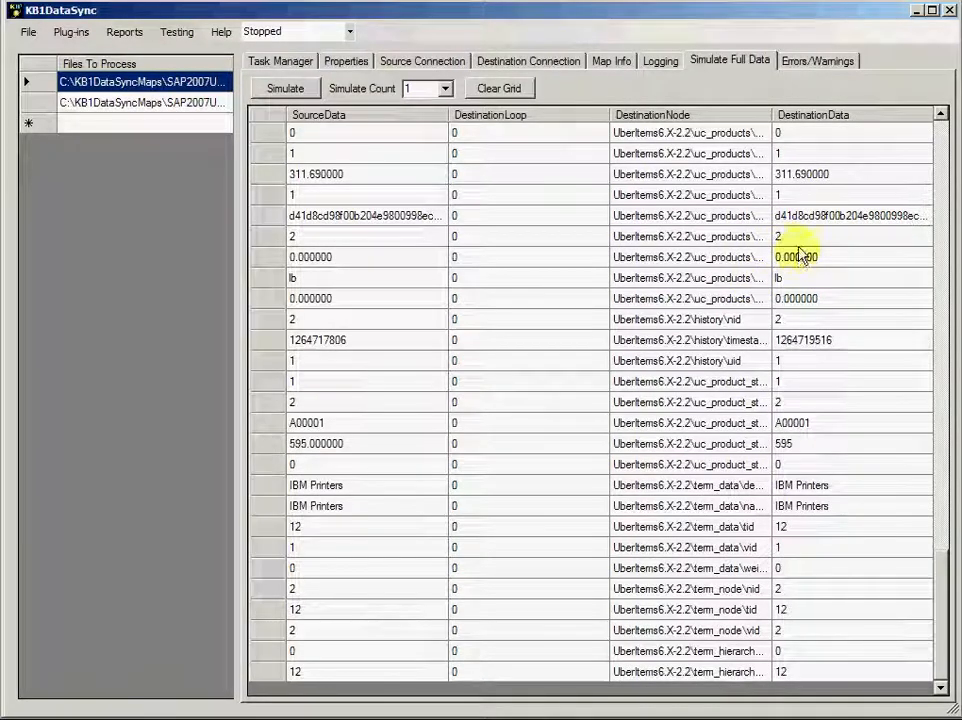
click(803, 178)
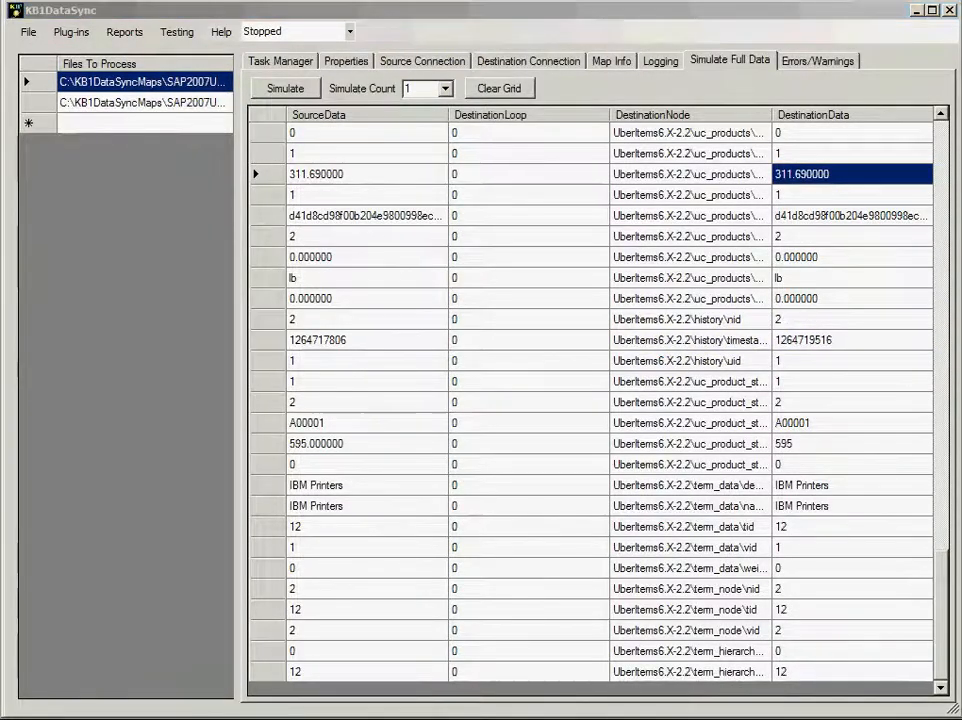
Switch to the browser and reload the IBM Inforprint 1312 product page to check its price
key(alt+Tab)
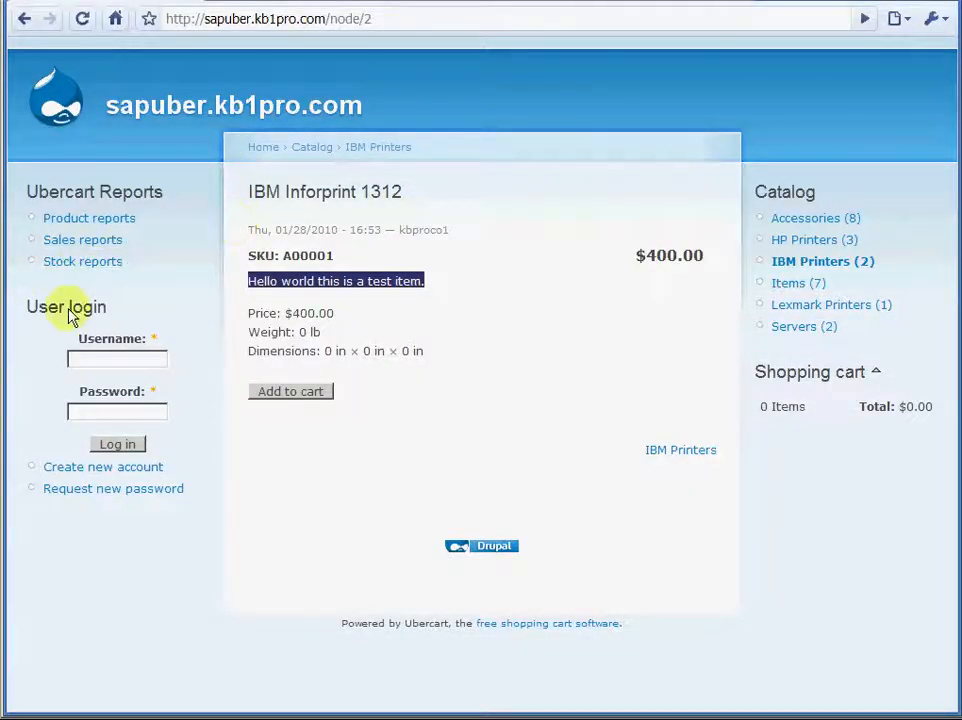
click(82, 22)
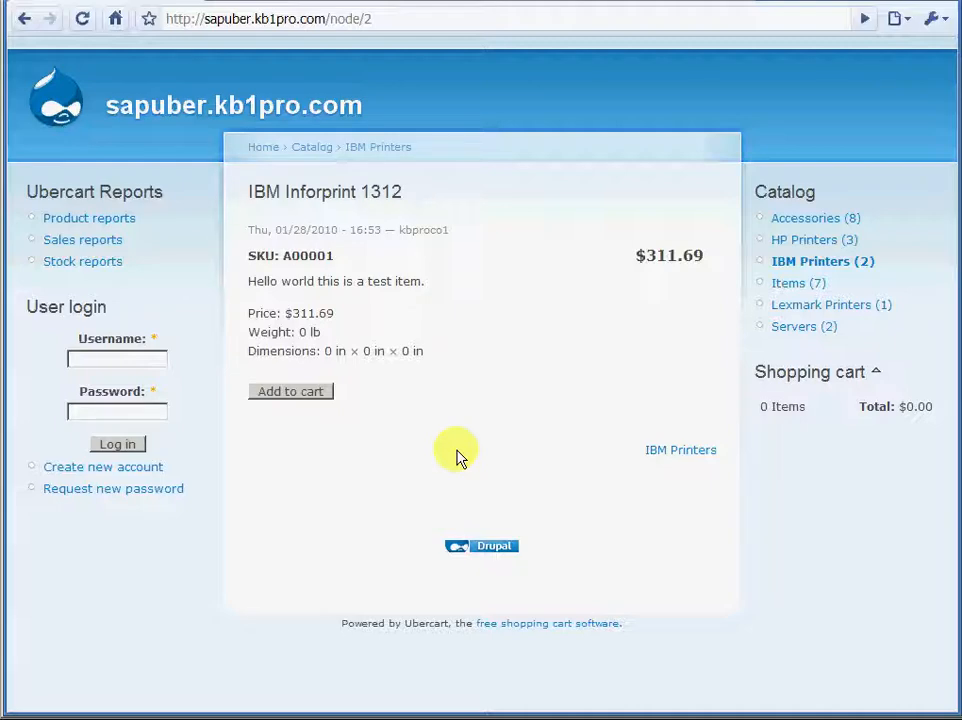
Review the store's product, sales and stock reports, and return to KB1DataSync
click(125, 226)
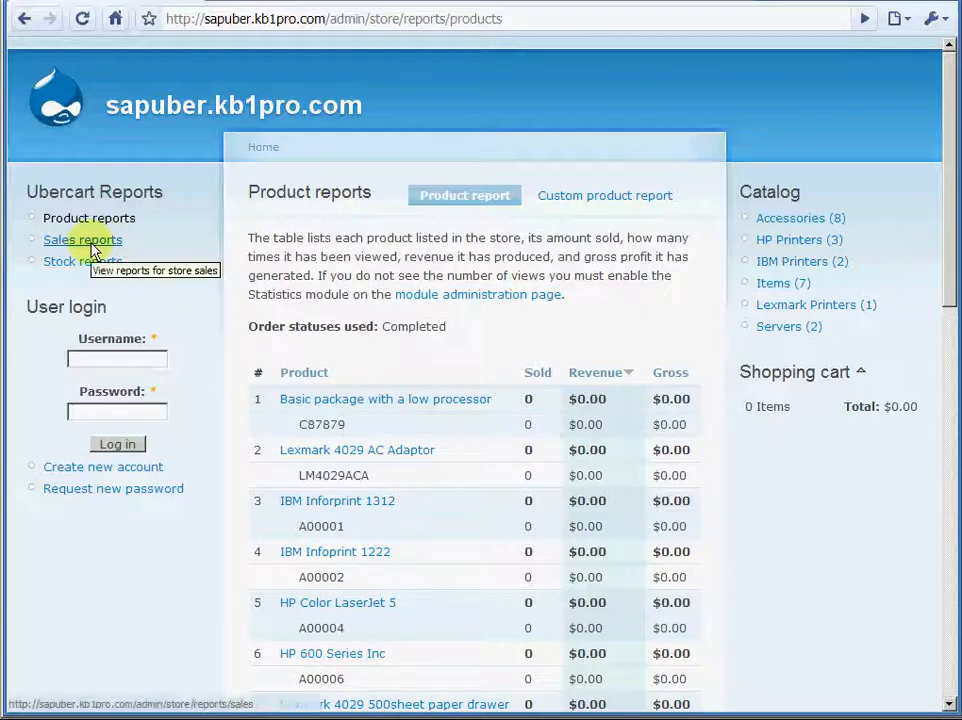
click(91, 244)
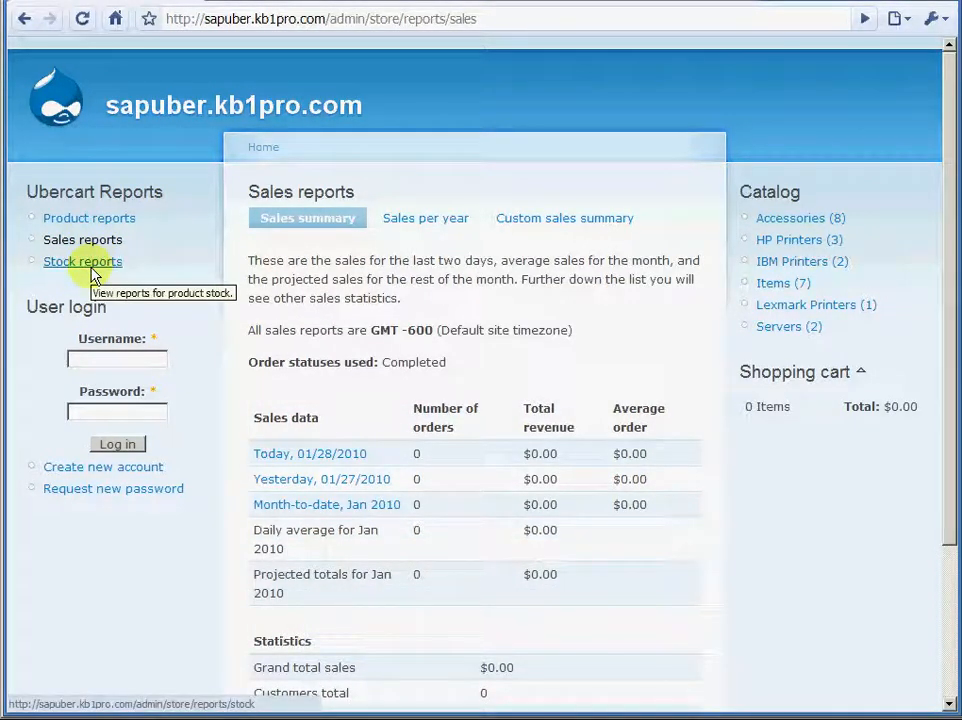
click(82, 262)
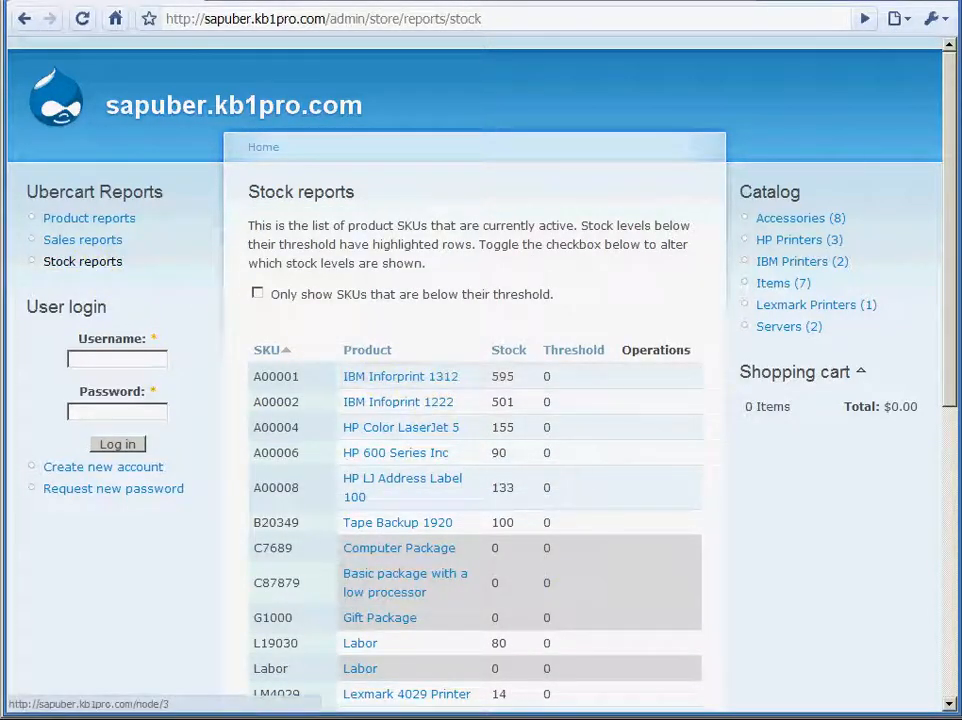
key(alt+Tab)
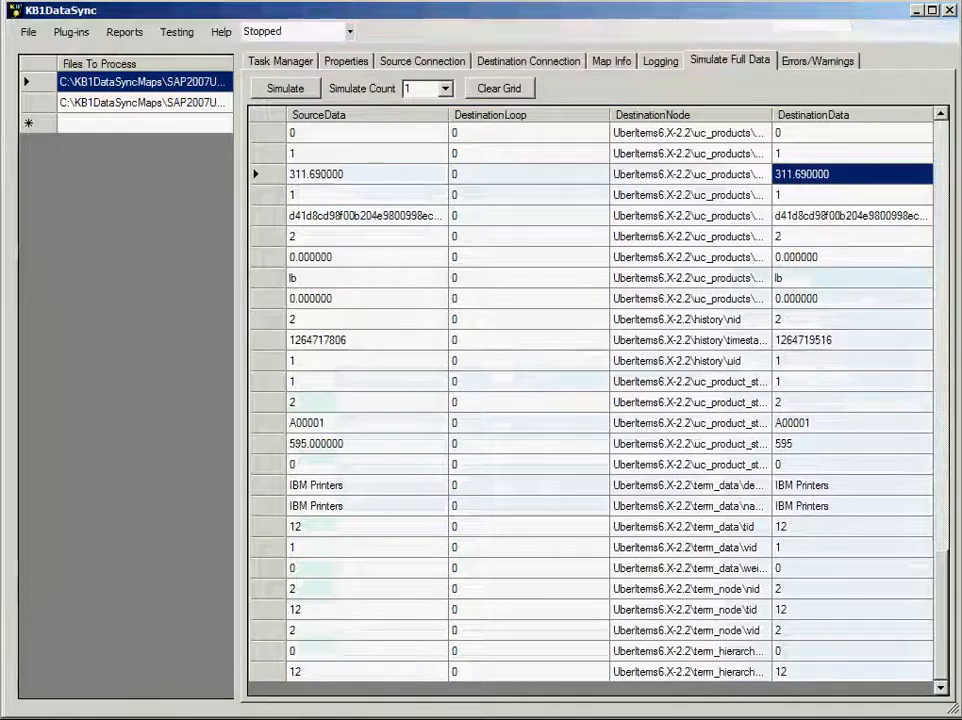